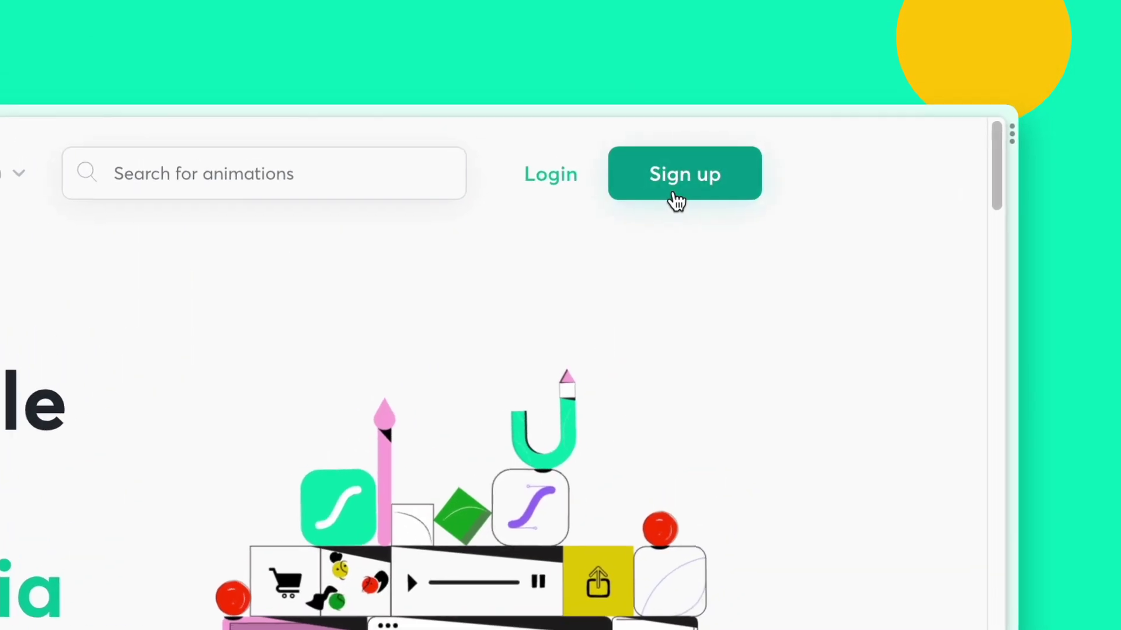
Step: Log in, open Free Ready-to-use Animations from Discover, and scroll the Featured grid
{"action": "left_click", "coordinate": [674, 200]}
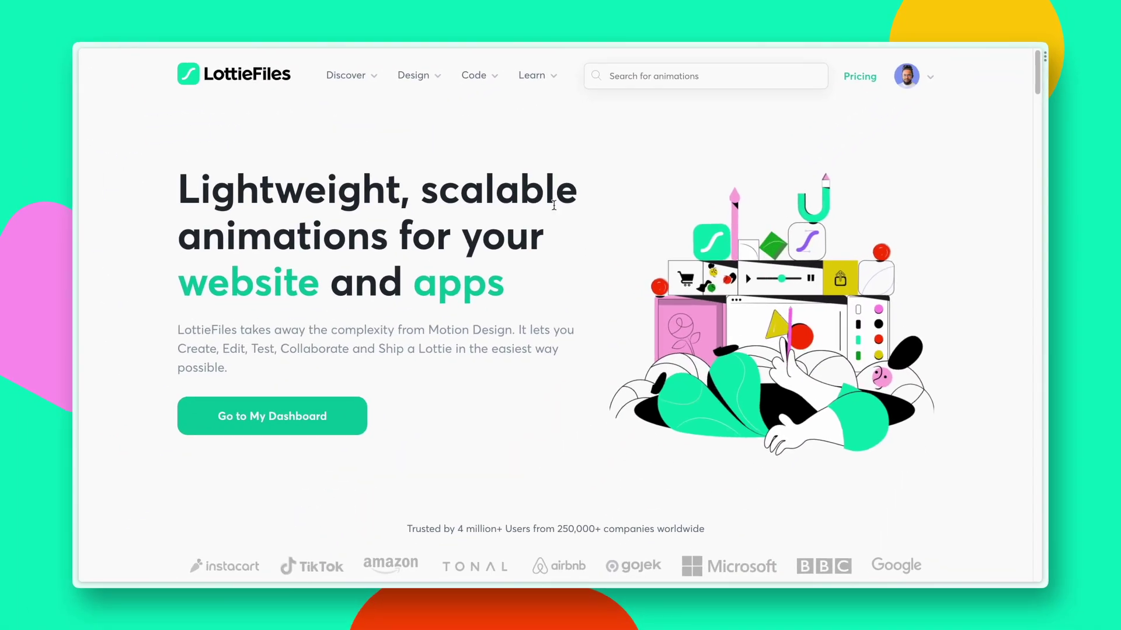
{"action": "mouse_move", "coordinate": [357, 95]}
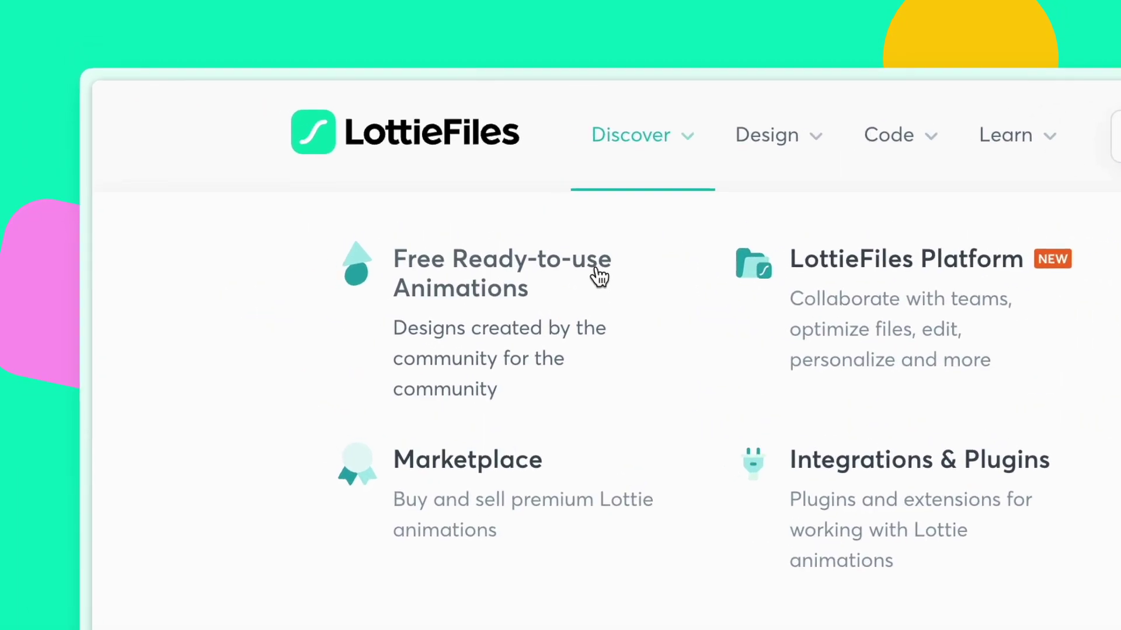
{"action": "left_click", "coordinate": [601, 277]}
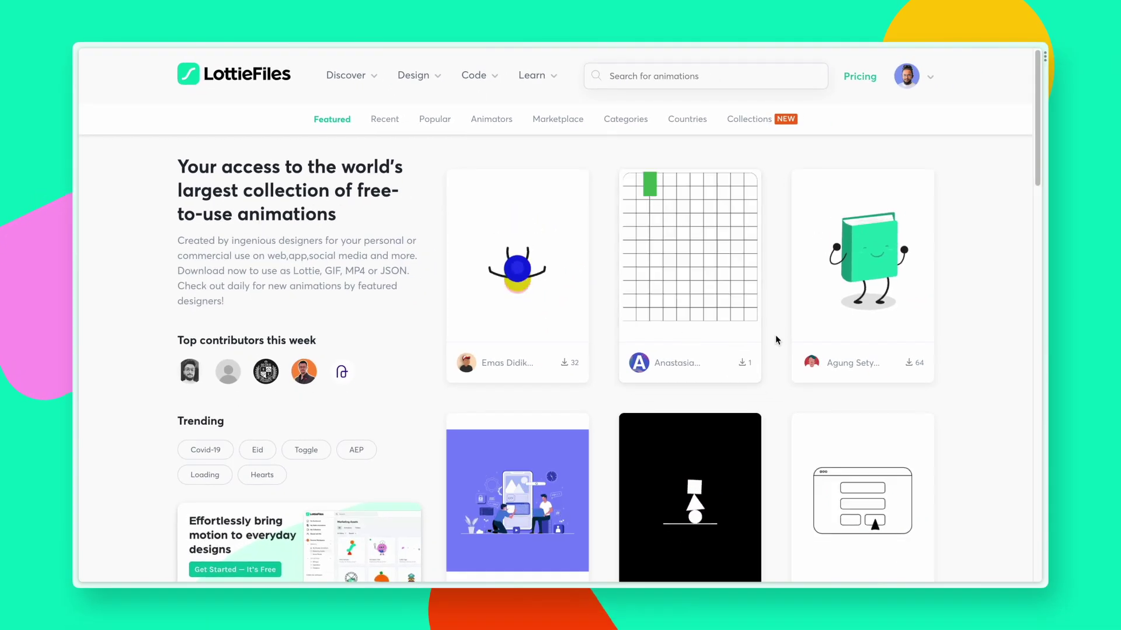
{"action": "scroll", "coordinate": [766, 293], "scroll_direction": "down", "scroll_amount": 2}
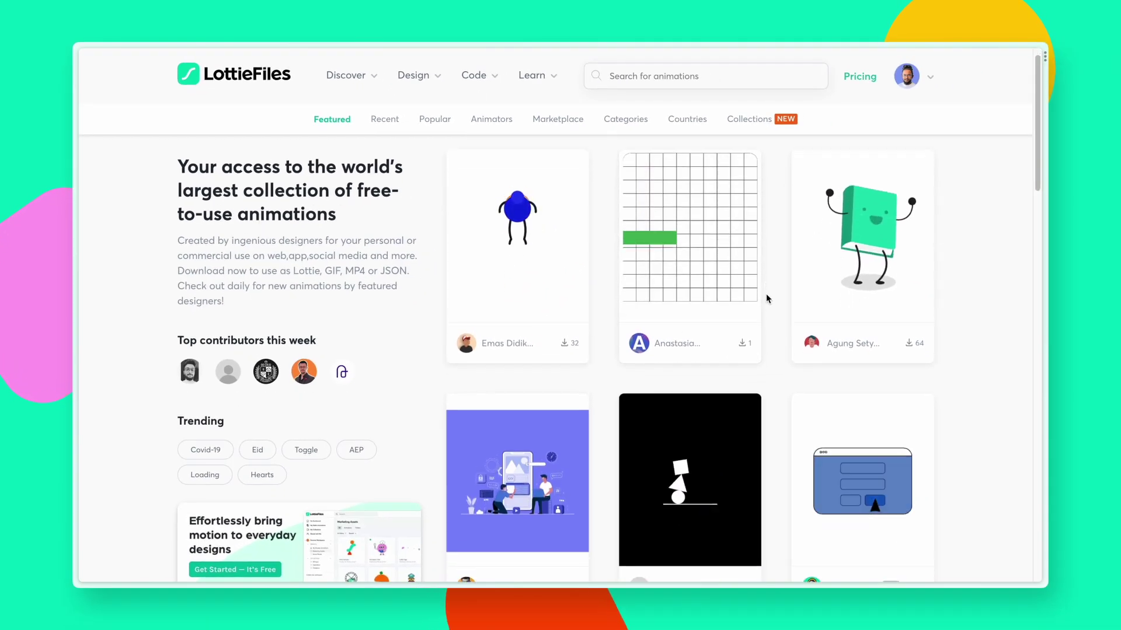
{"action": "scroll", "coordinate": [766, 292], "scroll_direction": "down", "scroll_amount": 3}
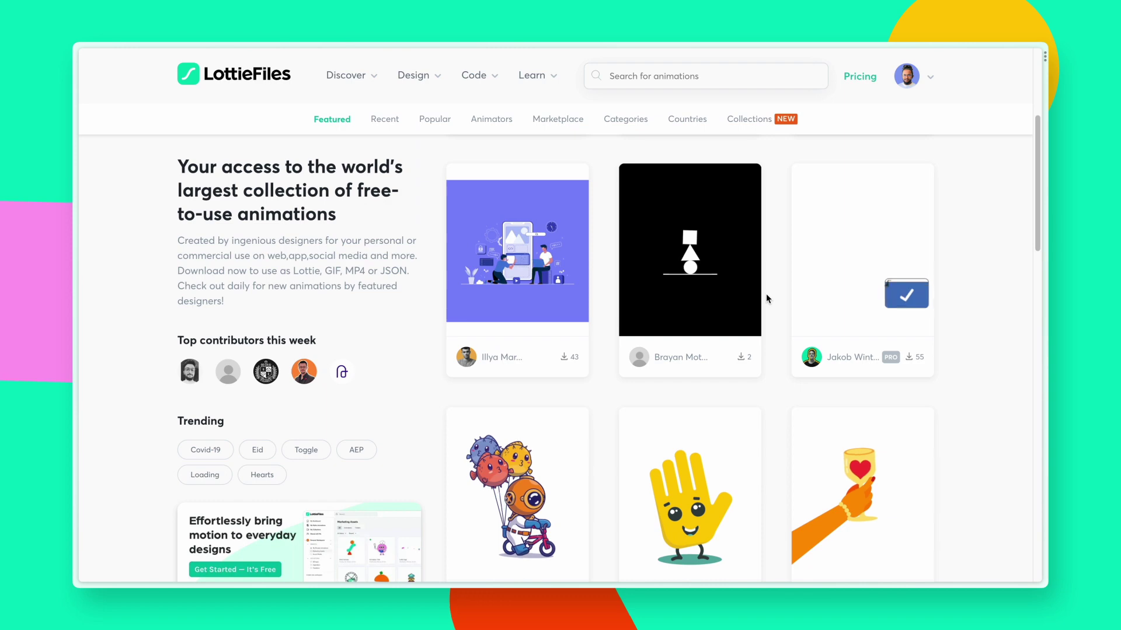
{"action": "scroll", "coordinate": [765, 293], "scroll_direction": "down", "scroll_amount": 4}
{"action": "scroll", "coordinate": [766, 292], "scroll_direction": "down", "scroll_amount": 5}
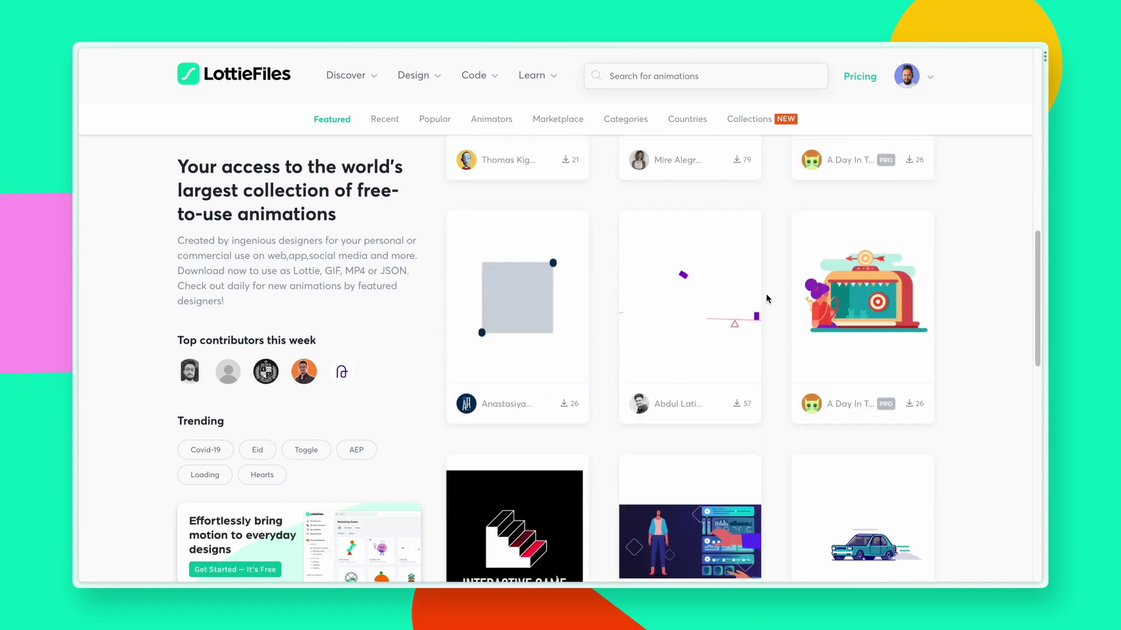
{"action": "left_click", "coordinate": [849, 444]}
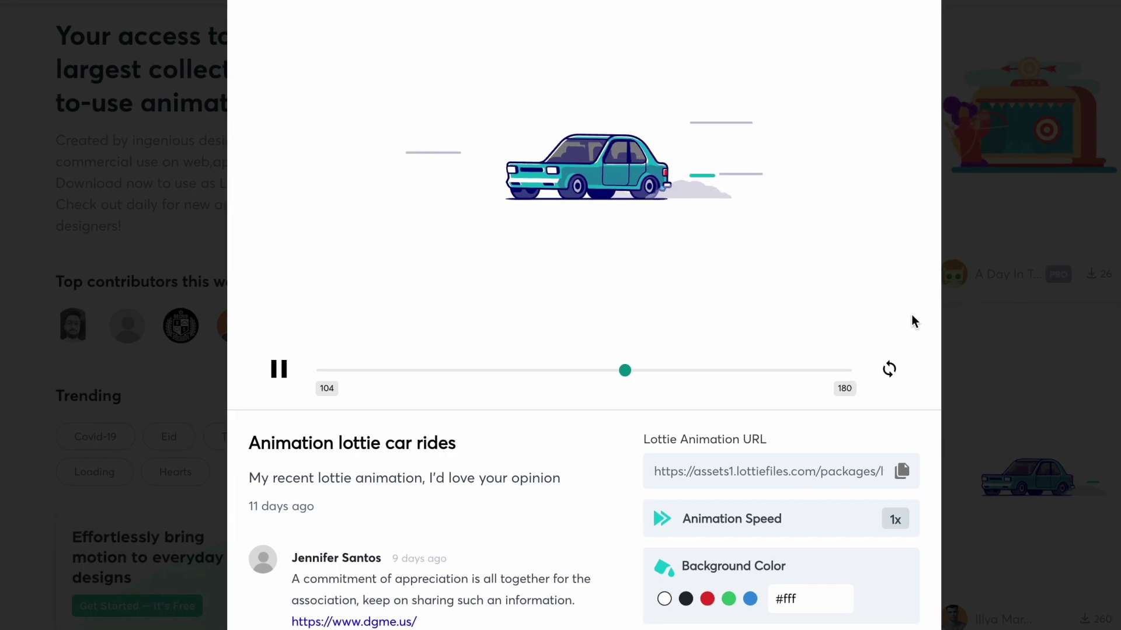
{"action": "scroll", "coordinate": [798, 59], "scroll_direction": "down", "scroll_amount": 3}
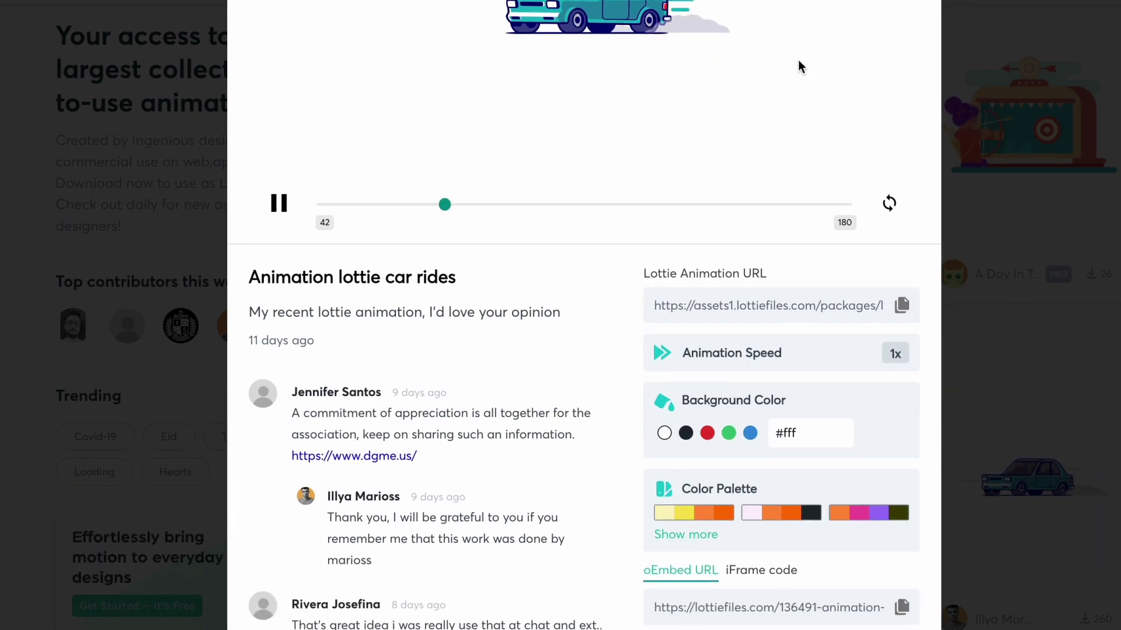
{"action": "scroll", "coordinate": [797, 60], "scroll_direction": "up", "scroll_amount": 3}
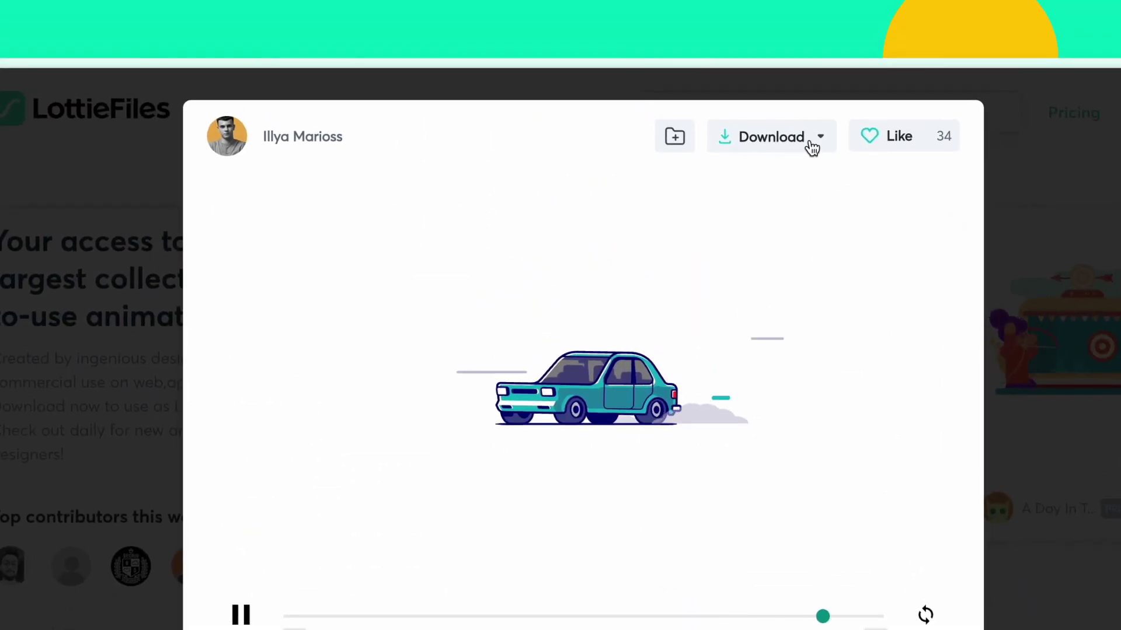
{"action": "left_click", "coordinate": [809, 144]}
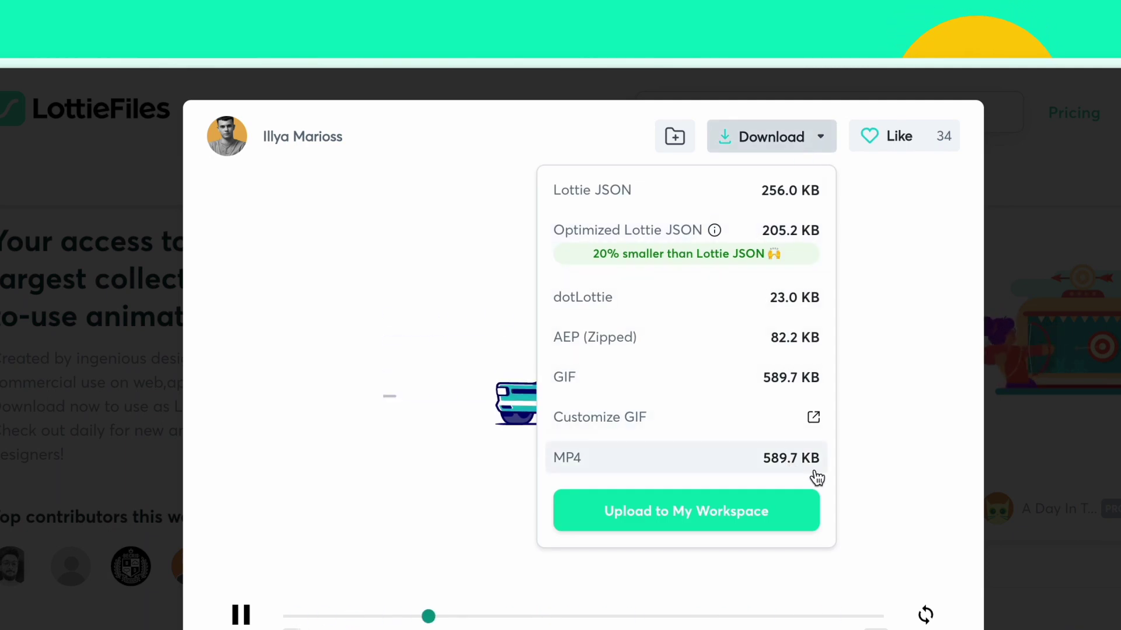
{"action": "left_click", "coordinate": [1063, 499]}
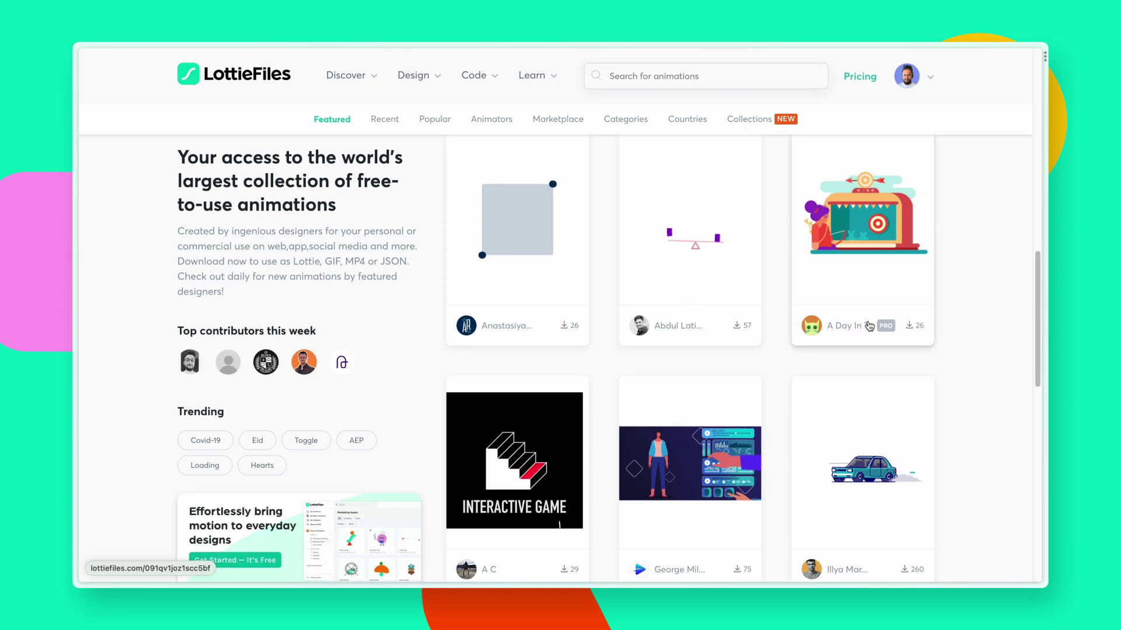
Step: Go to page 6 of the featured animations and scroll through its results
{"action": "scroll", "coordinate": [869, 324], "scroll_direction": "down", "scroll_amount": 3}
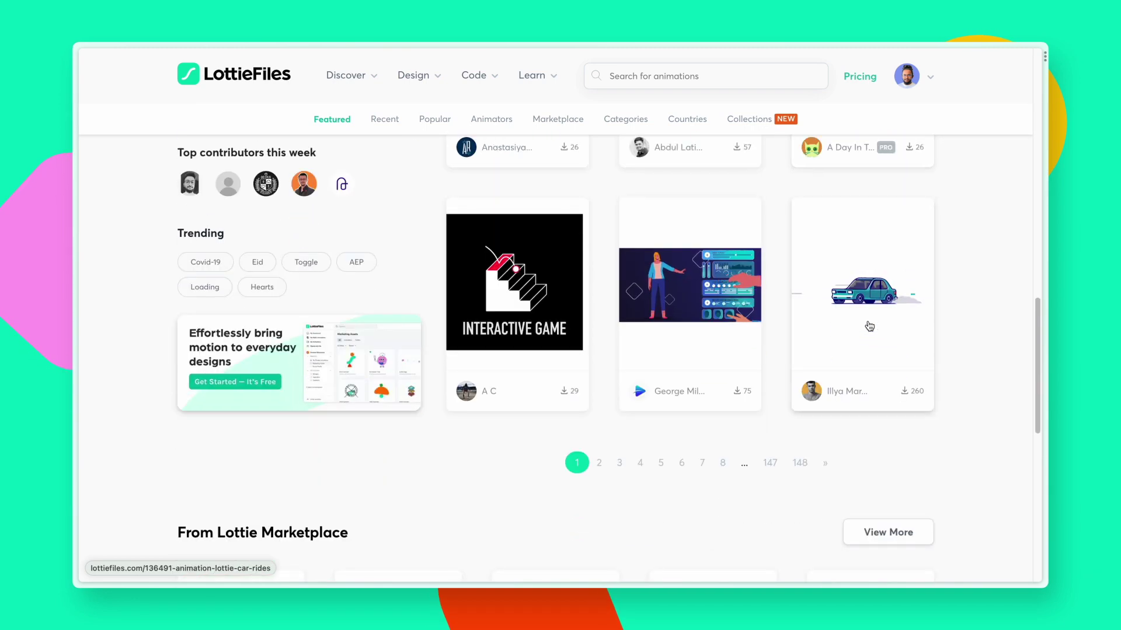
{"action": "left_click", "coordinate": [680, 465]}
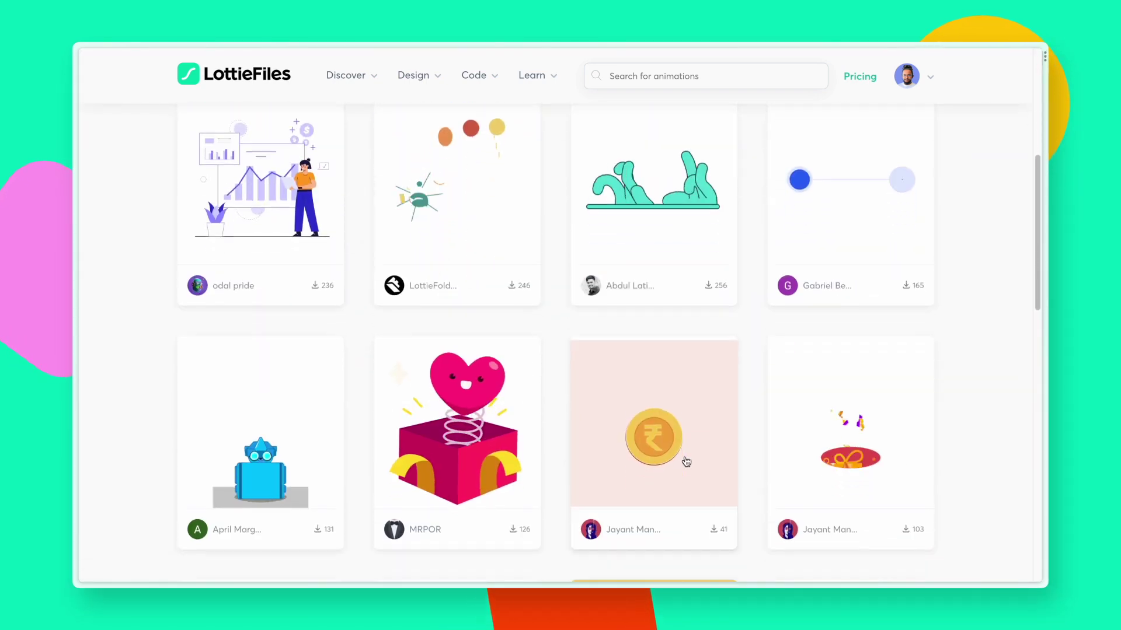
{"action": "scroll", "coordinate": [687, 462], "scroll_direction": "down", "scroll_amount": 3}
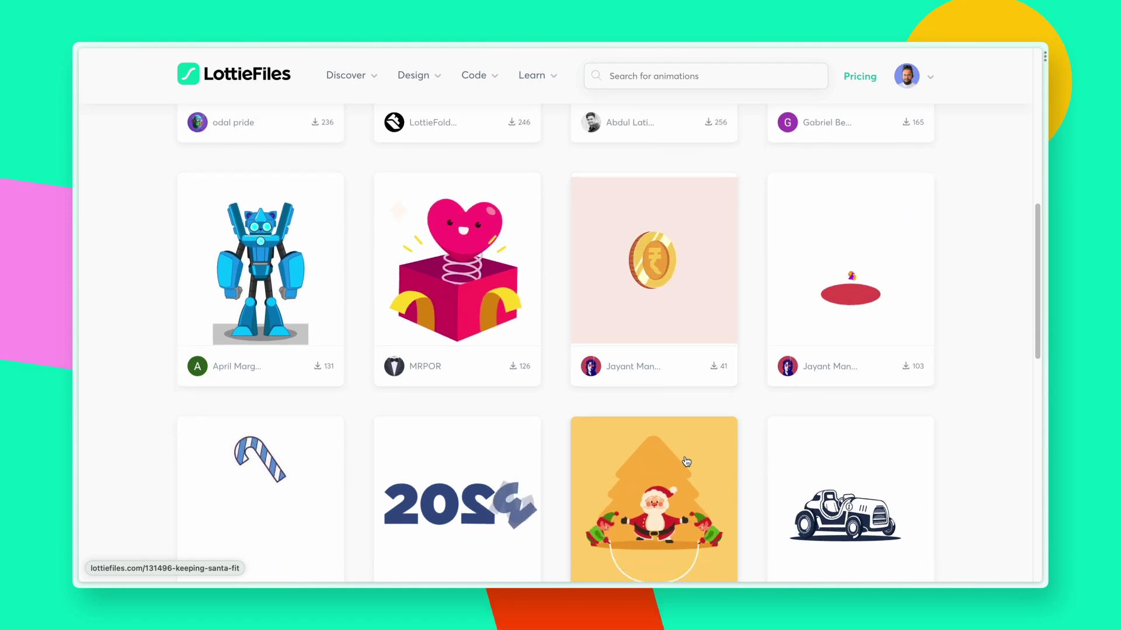
{"action": "scroll", "coordinate": [686, 461], "scroll_direction": "down", "scroll_amount": 3}
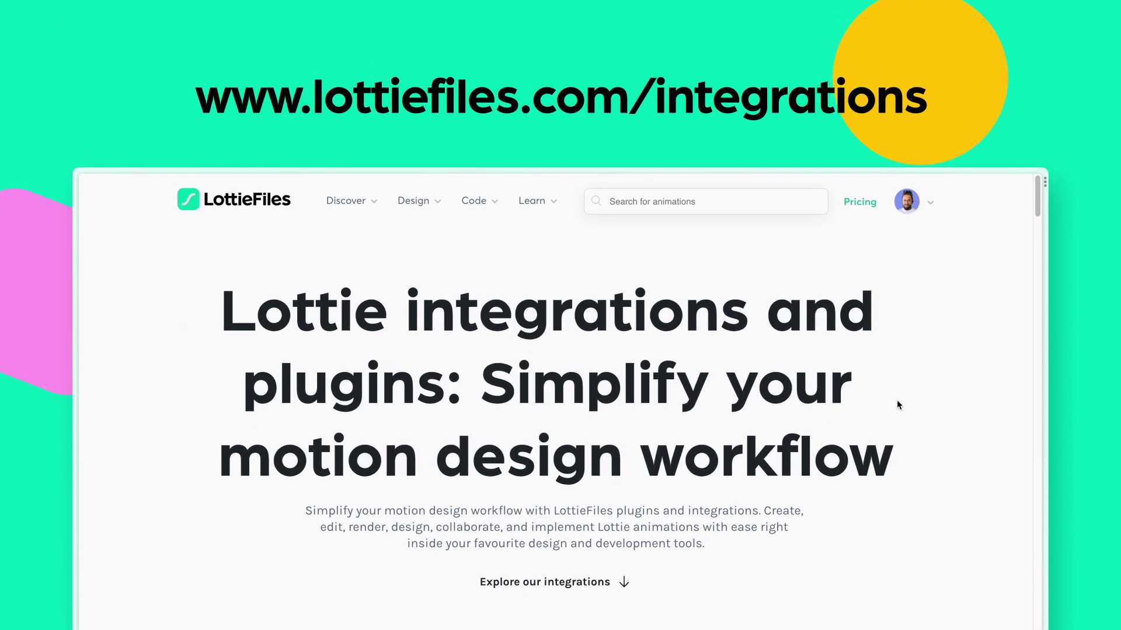
{"action": "scroll", "coordinate": [897, 403], "scroll_direction": "down", "scroll_amount": 8}
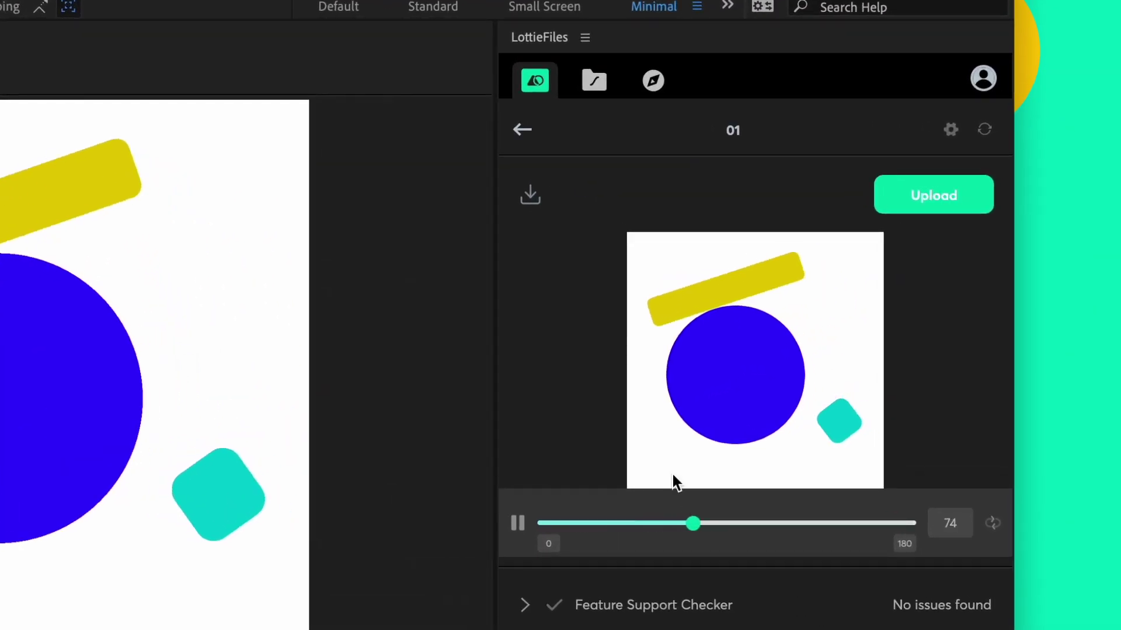
Step: Export composition 01 as Lottie JSON and upload it to Lottie Education > Blocks
{"action": "left_click", "coordinate": [525, 198]}
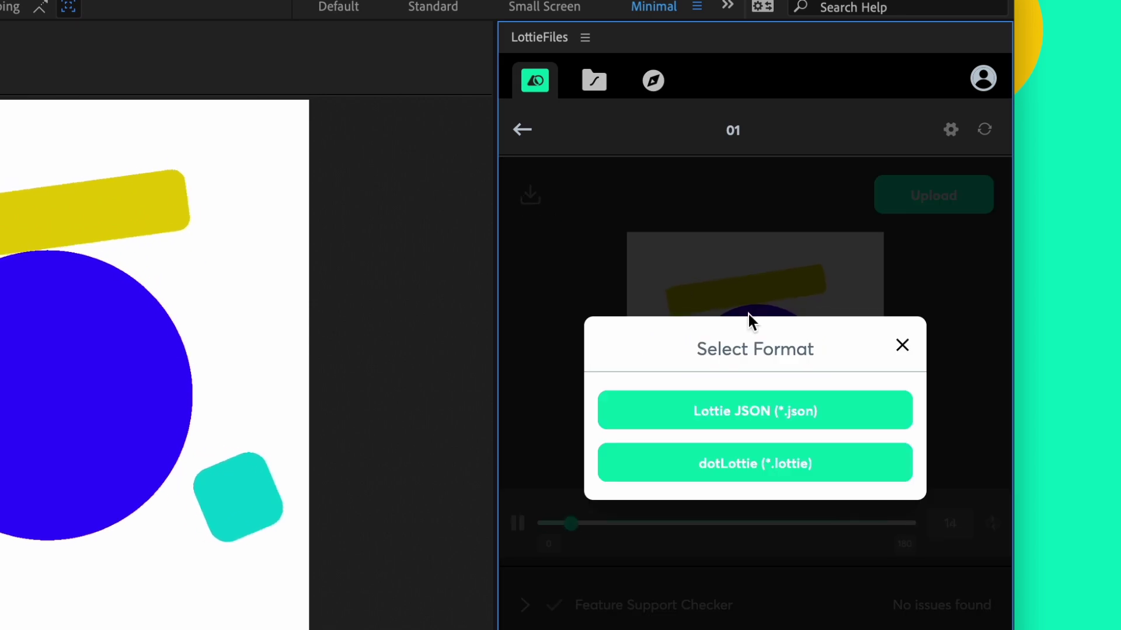
{"action": "left_click", "coordinate": [873, 407]}
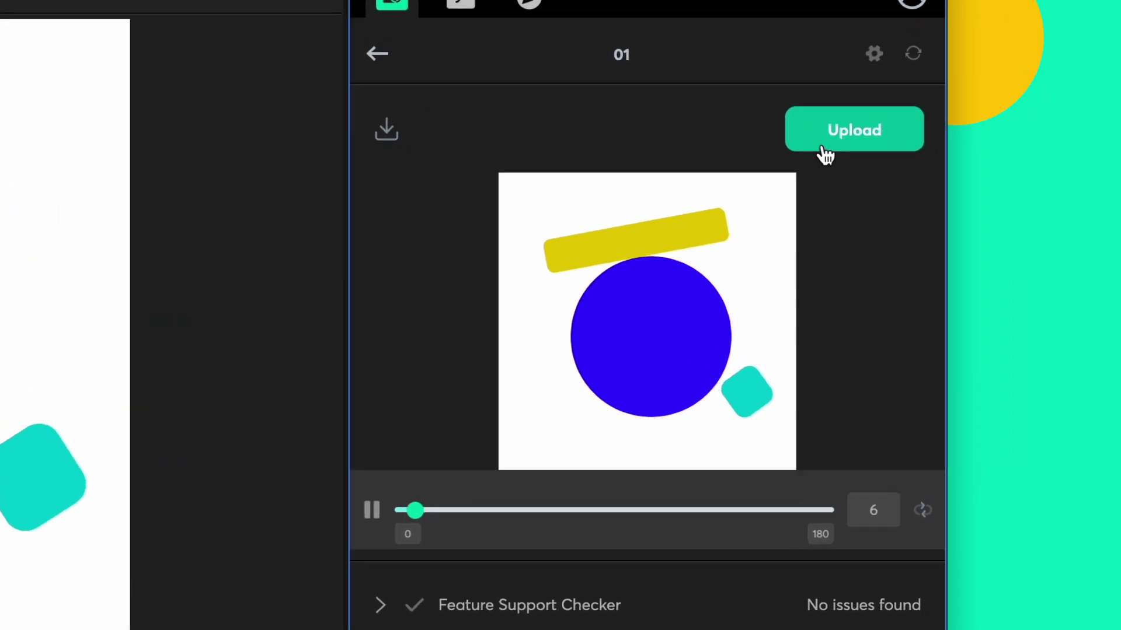
{"action": "left_click", "coordinate": [907, 210]}
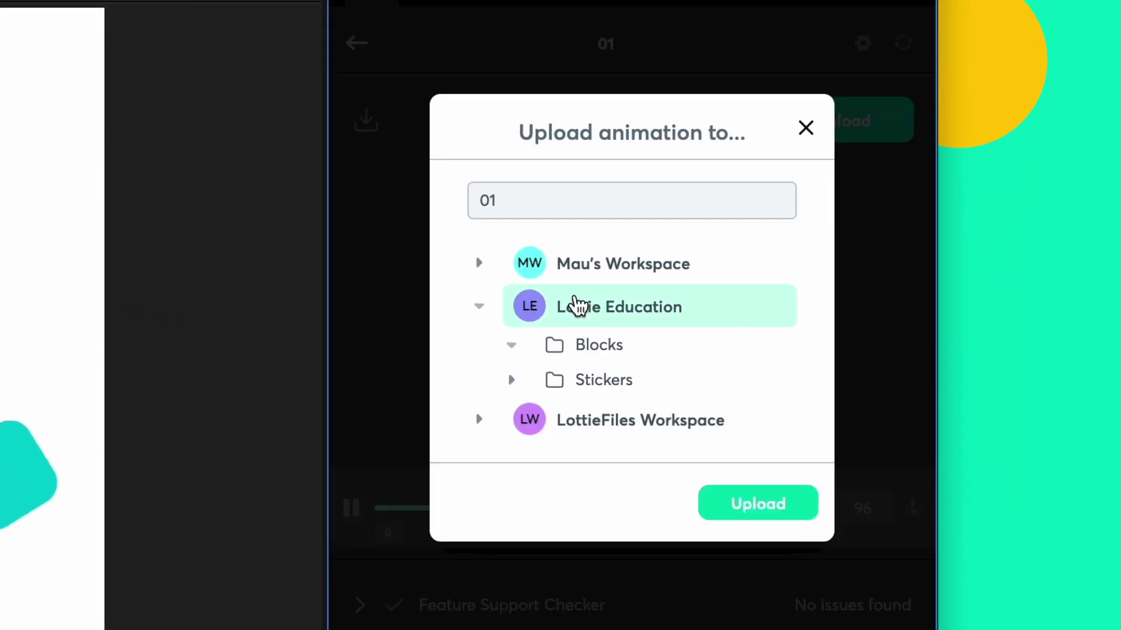
{"action": "left_click", "coordinate": [598, 350]}
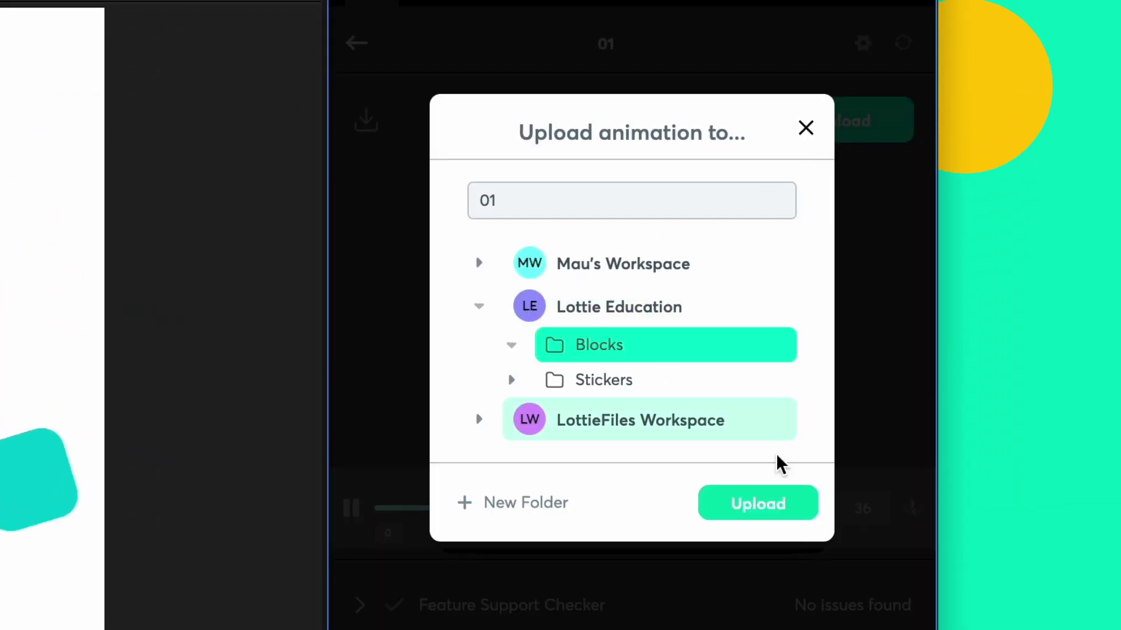
{"action": "left_click", "coordinate": [780, 504]}
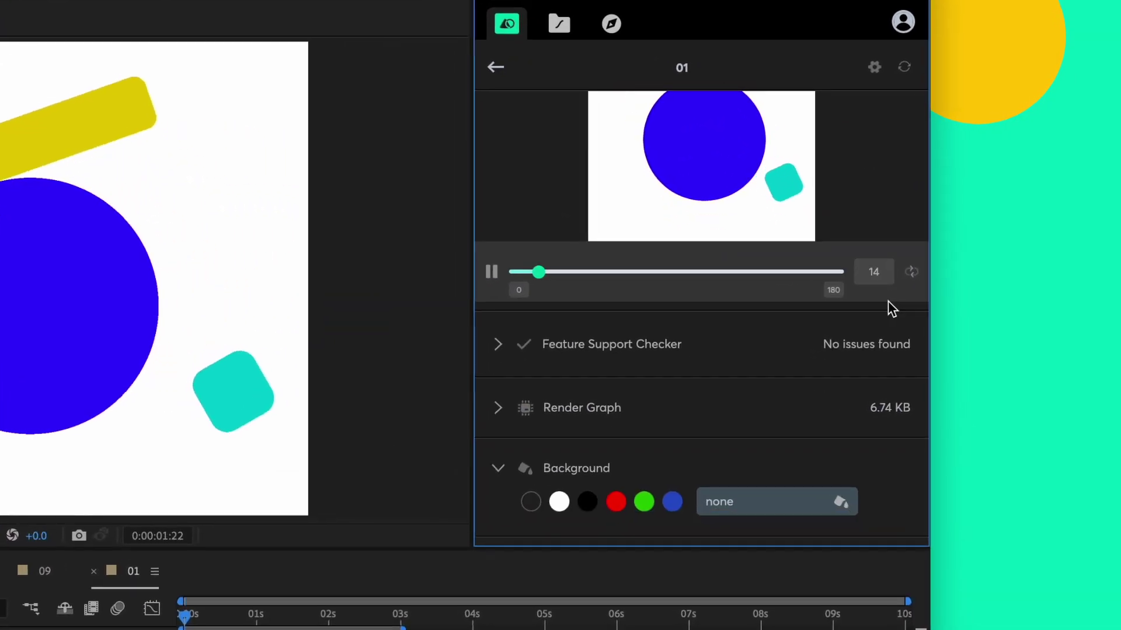
Step: Expand the Feature Support Checker results and the full Lottie features used table for 01
{"action": "left_click", "coordinate": [498, 354]}
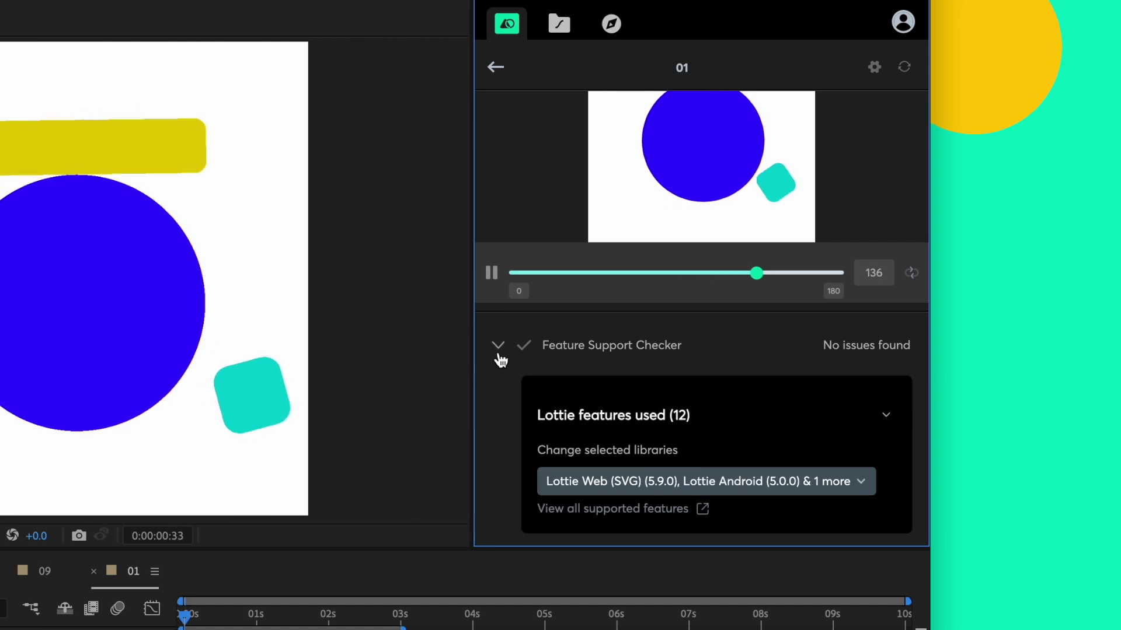
{"action": "scroll", "coordinate": [916, 408], "scroll_direction": "down", "scroll_amount": 3}
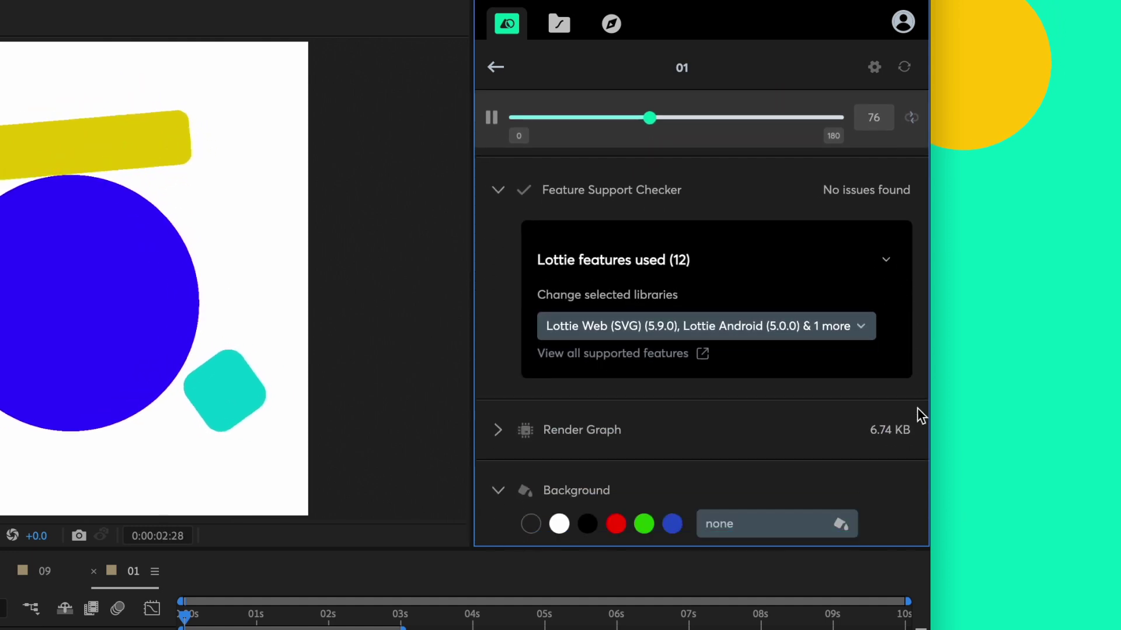
{"action": "left_click", "coordinate": [893, 275]}
{"action": "scroll", "coordinate": [916, 313], "scroll_direction": "down", "scroll_amount": 3}
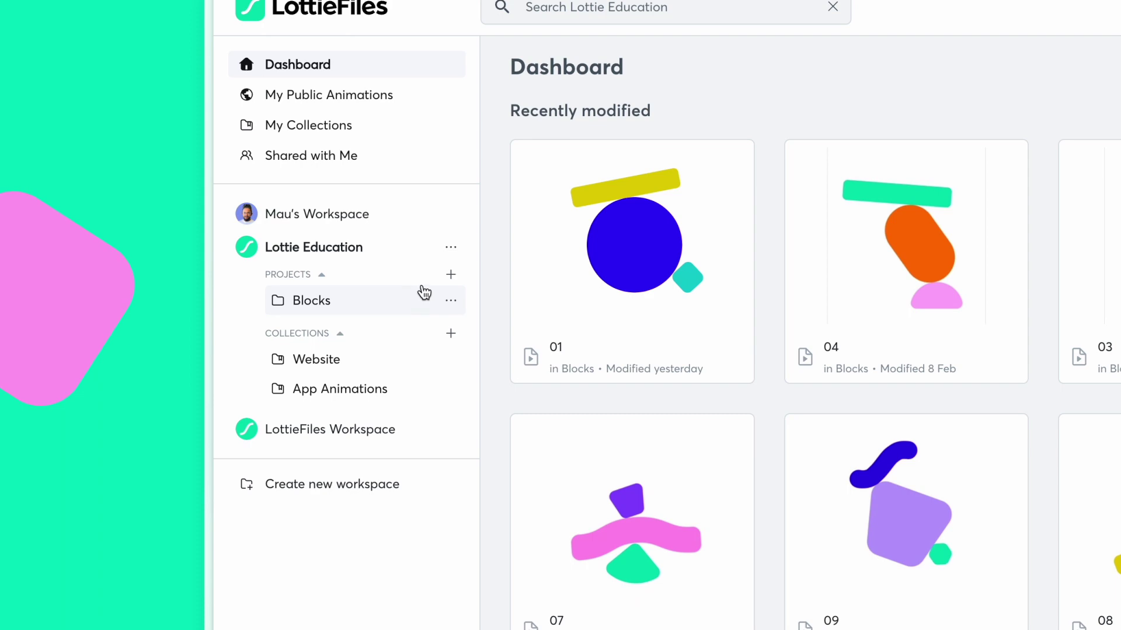
Step: Create the 'Lolo Stickers' project and drag the 20 sticker JSON files into it
{"action": "left_click", "coordinate": [450, 275]}
{"action": "type", "text": "Lolo "}
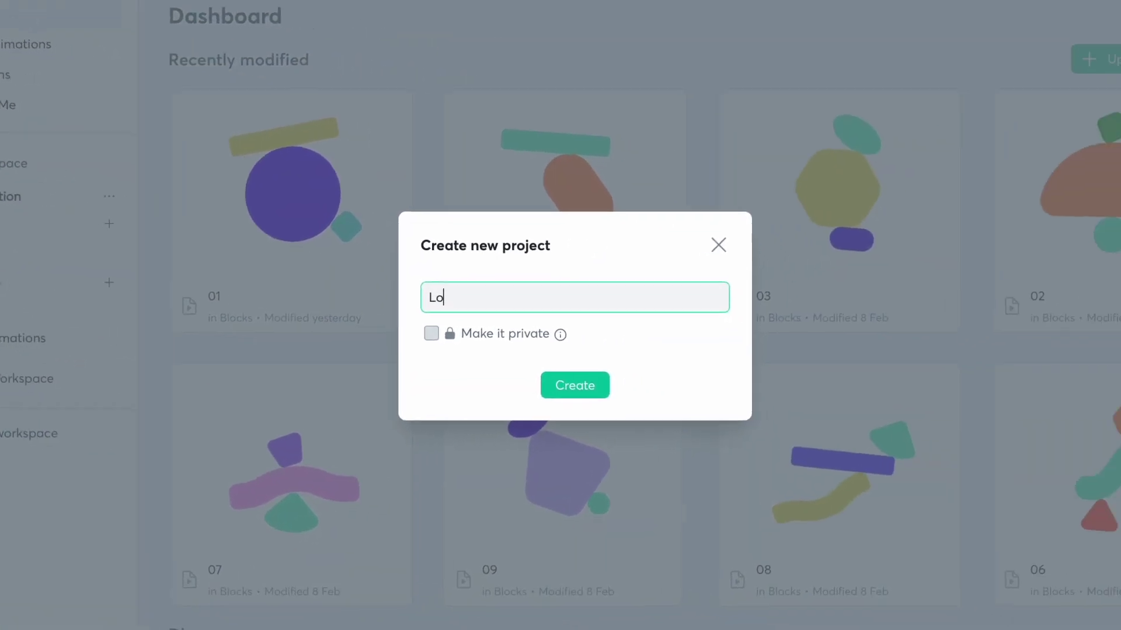
{"action": "type", "text": "Stickers"}
{"action": "left_click", "coordinate": [532, 385]}
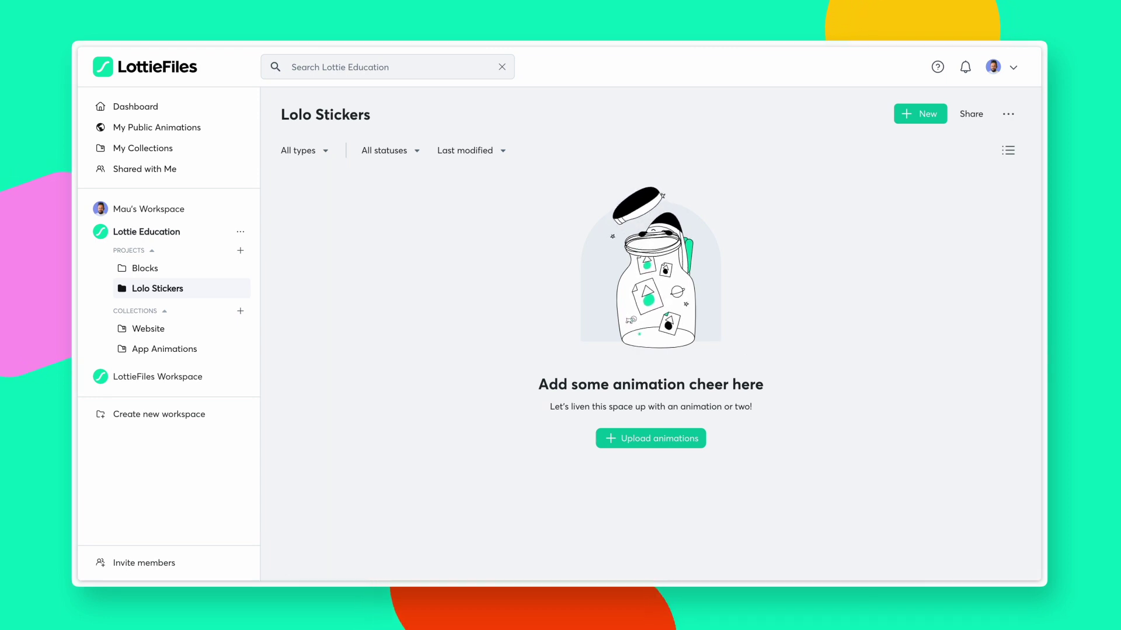
{"action": "left_click_drag", "start_coordinate": [1044, 280], "coordinate": [666, 270]}
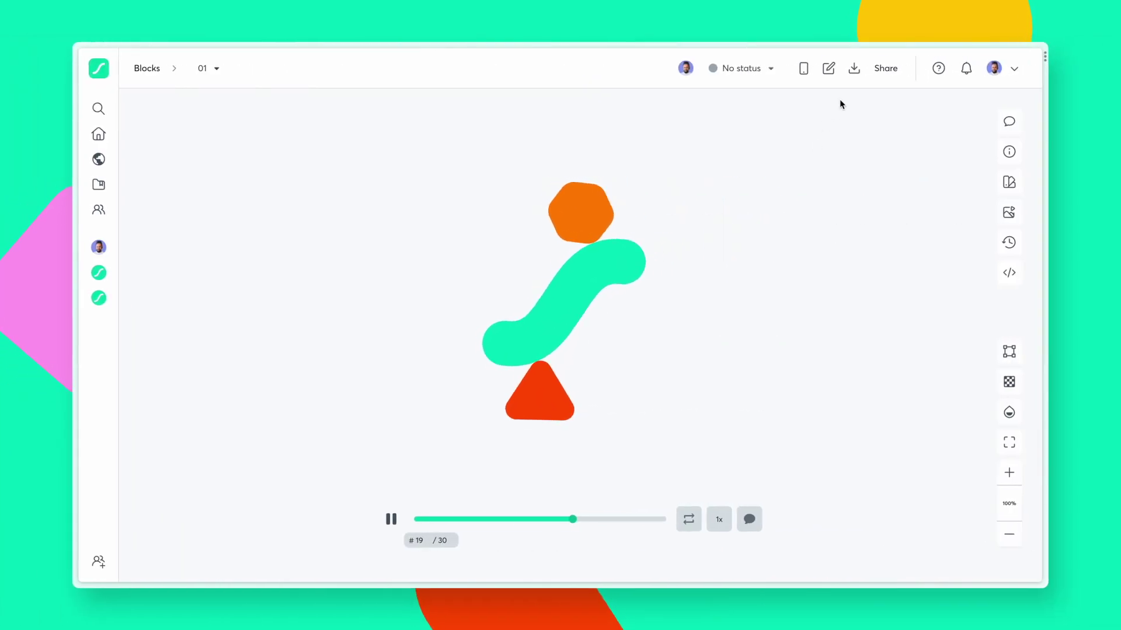
Step: Show the Color Palette presets for the approved 01 animation
{"action": "left_click", "coordinate": [854, 70]}
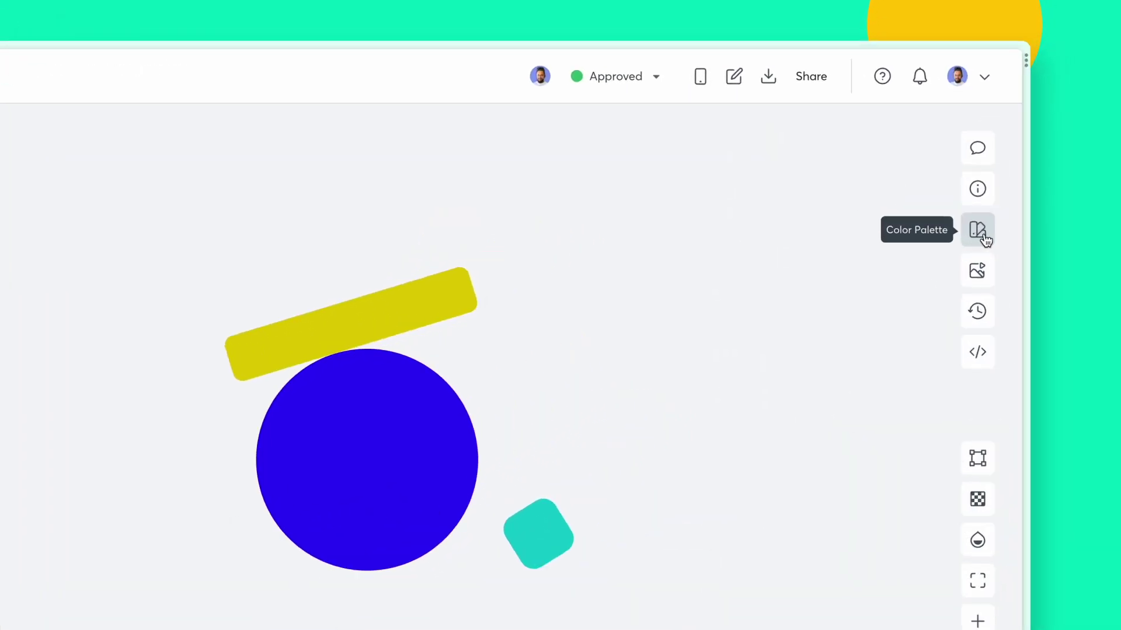
{"action": "left_click", "coordinate": [1010, 182]}
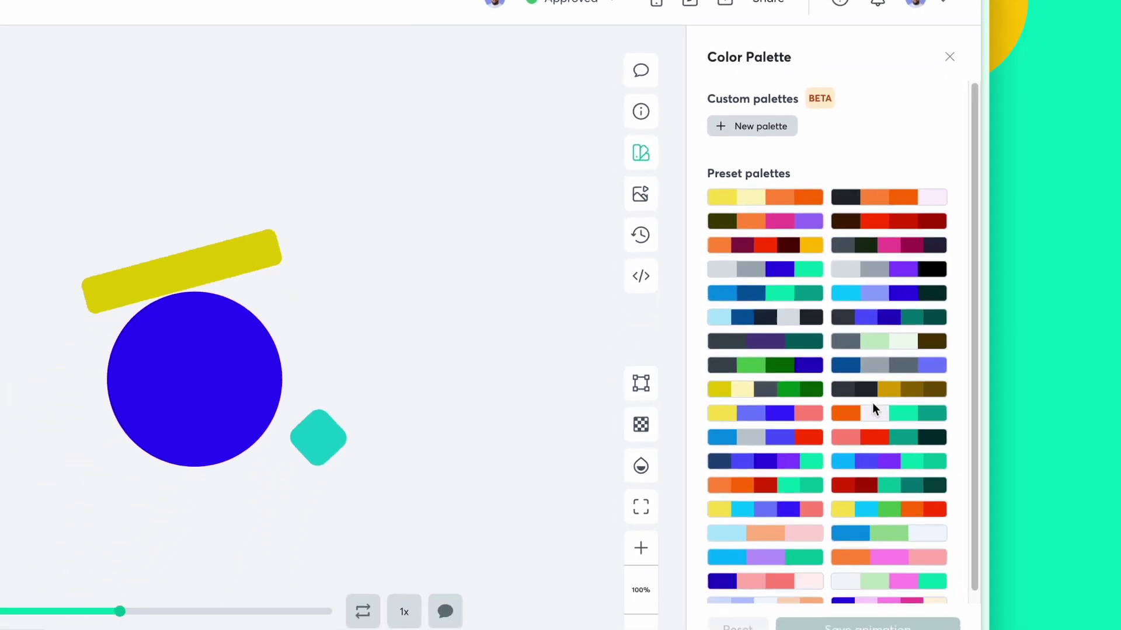
Step: Preview 01 in a preset colour palette, then open it in Lottie Editor
{"action": "left_click", "coordinate": [871, 385]}
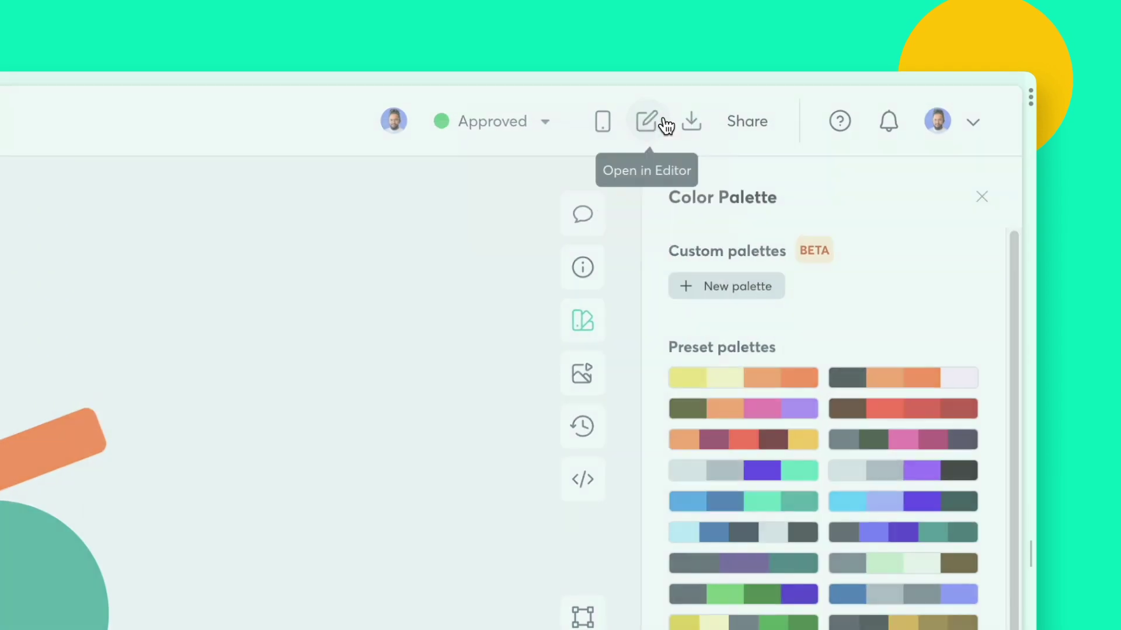
{"action": "left_click", "coordinate": [664, 122]}
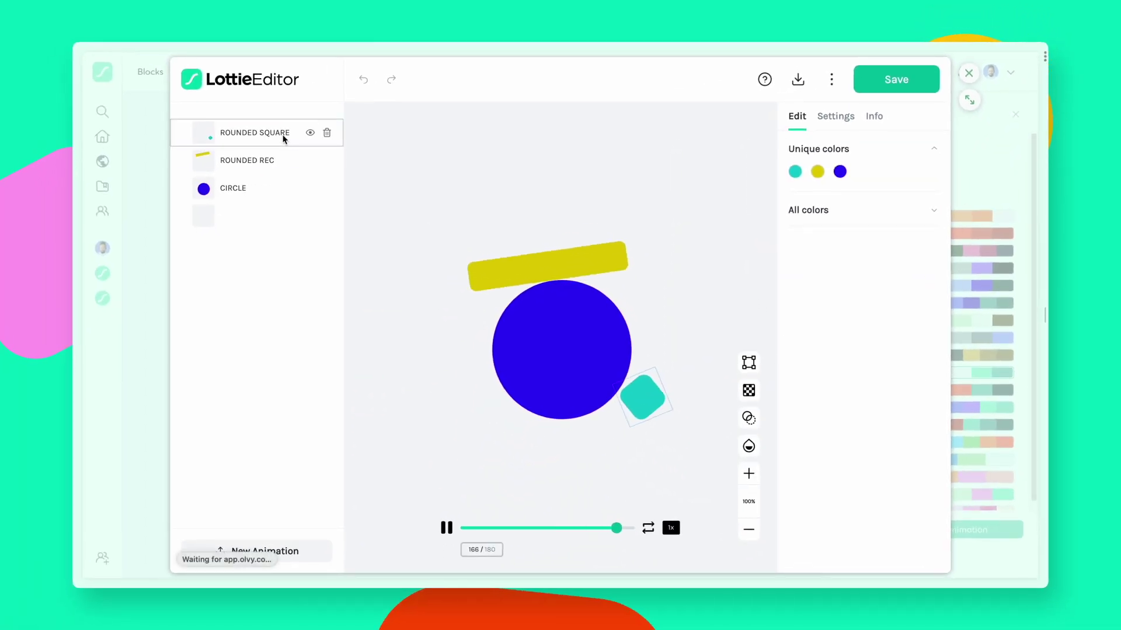
Step: Recolour the ROUNDED REC layer's yellow to #FF8EED, save, and show the download options
{"action": "left_click", "coordinate": [279, 166]}
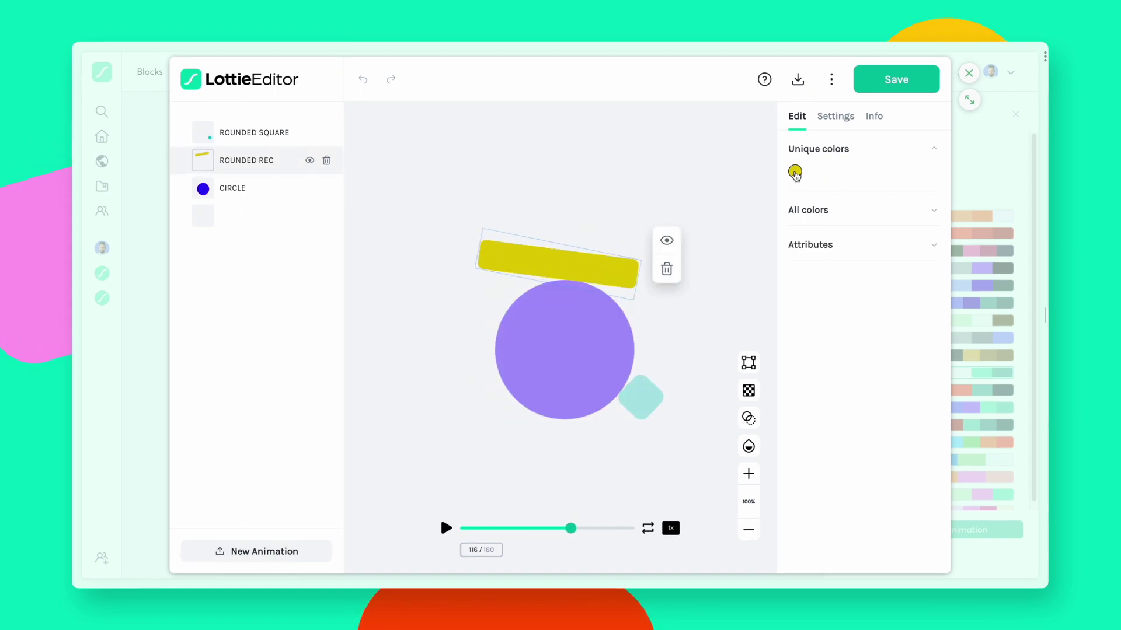
{"action": "left_click", "coordinate": [794, 171]}
{"action": "double_click", "coordinate": [753, 335]}
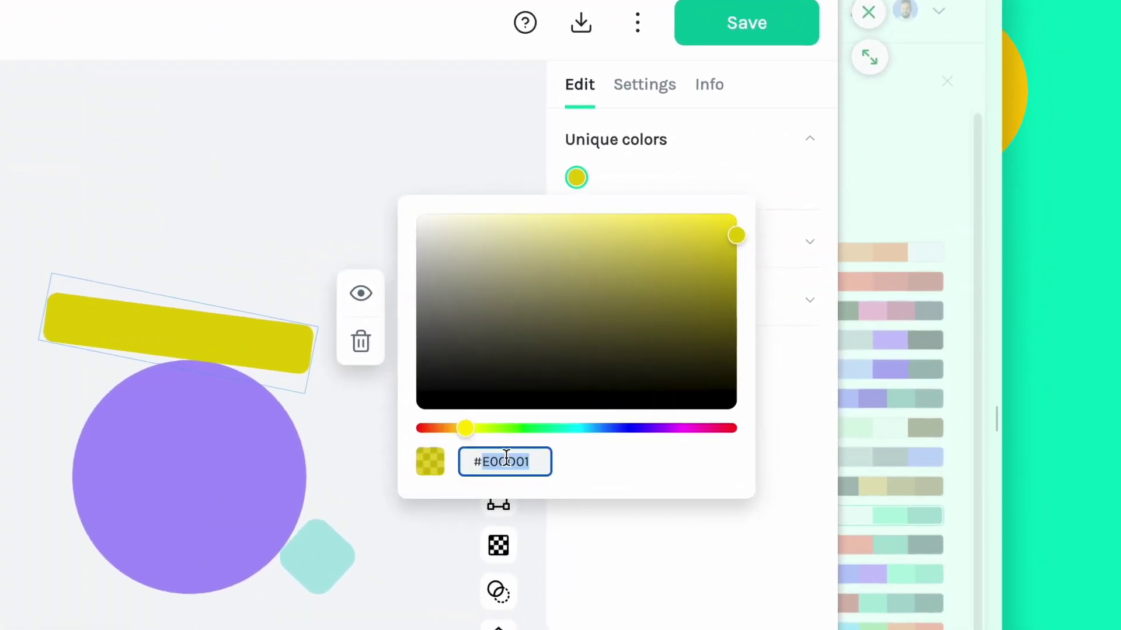
{"action": "type", "text": "FF8EED"}
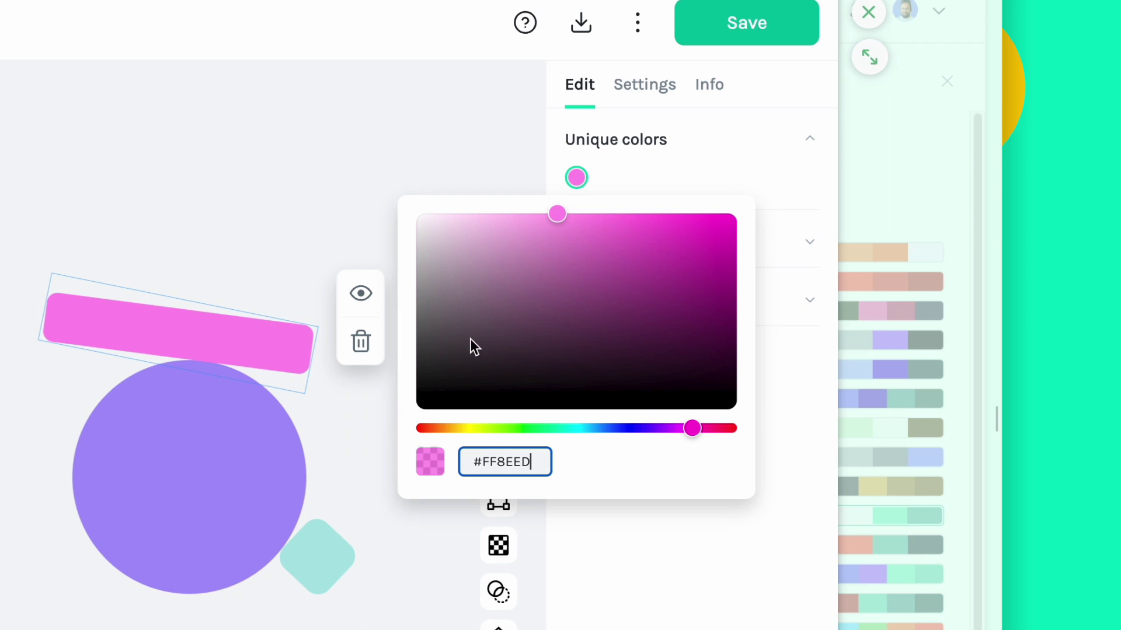
{"action": "left_click", "coordinate": [465, 151]}
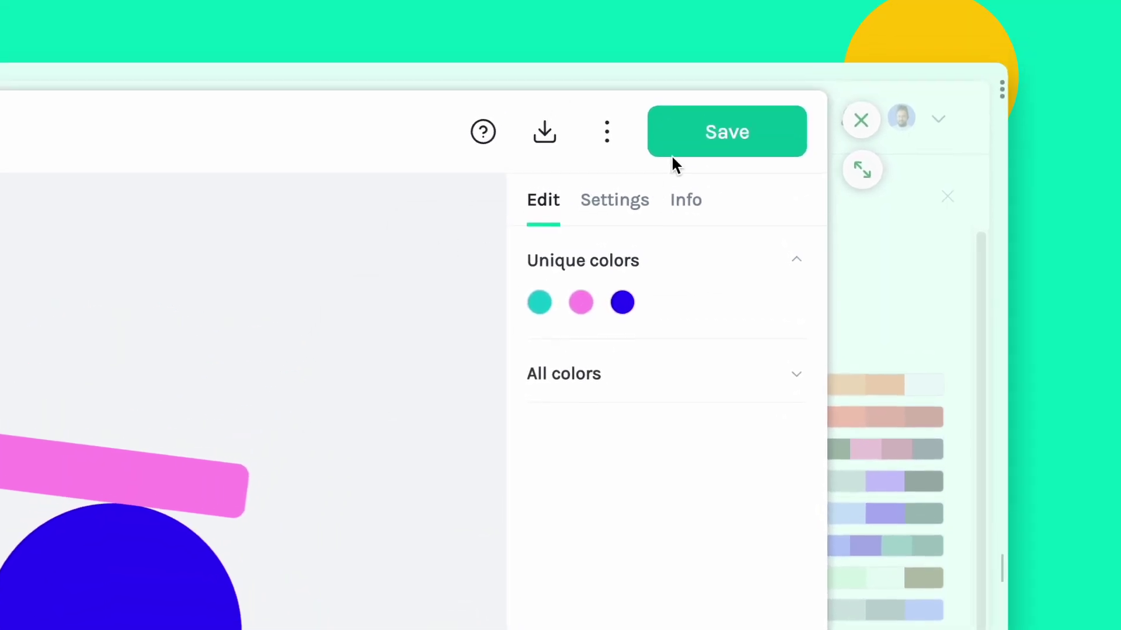
{"action": "left_click", "coordinate": [699, 36]}
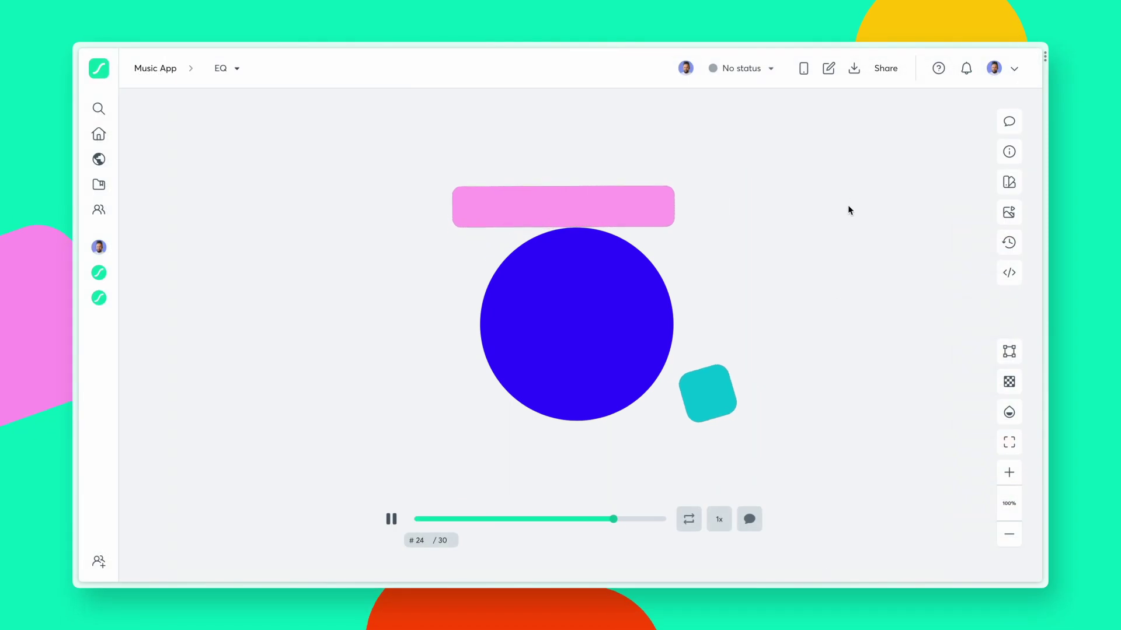
{"action": "left_click", "coordinate": [854, 68]}
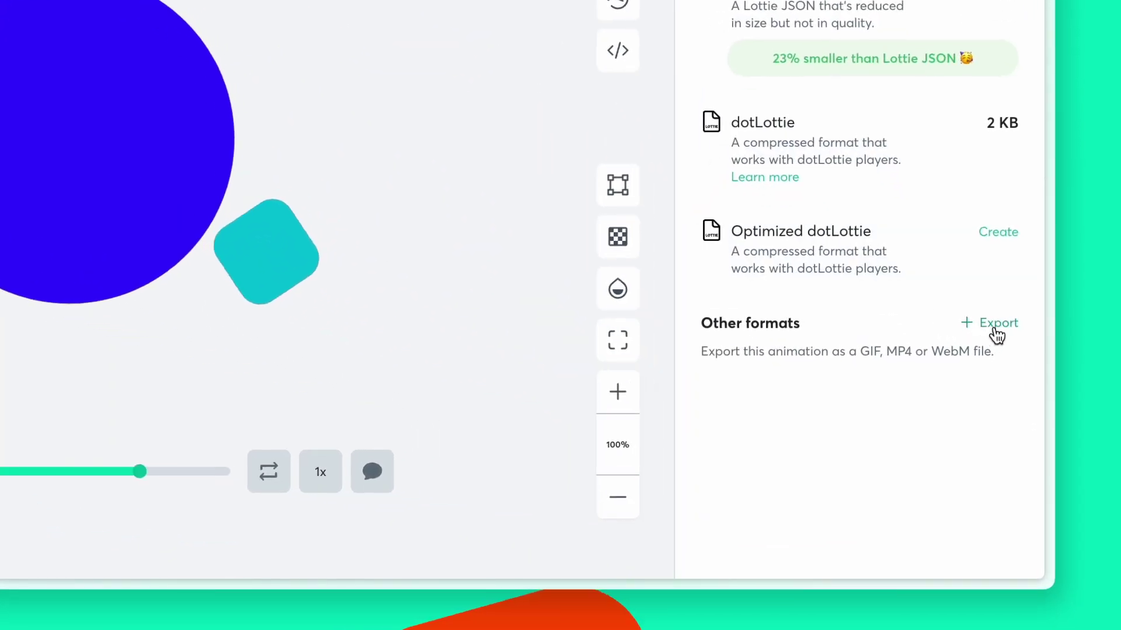
Step: Export the EQ animation as a transparent MOV at Medium size, 500 × 500
{"action": "left_click", "coordinate": [1002, 379]}
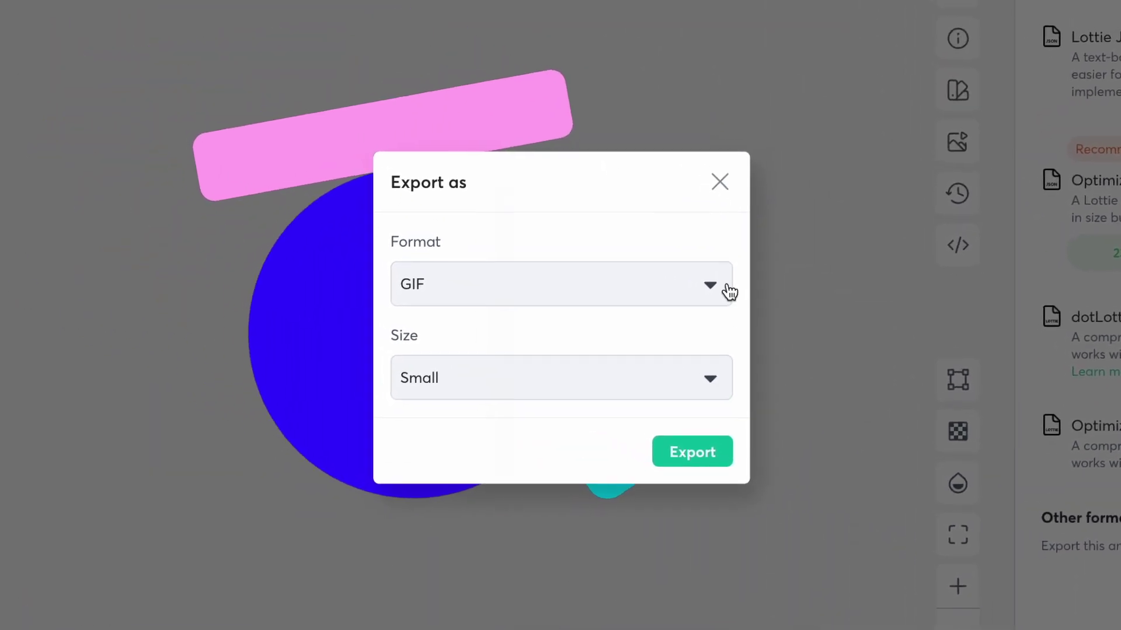
{"action": "left_click", "coordinate": [390, 95]}
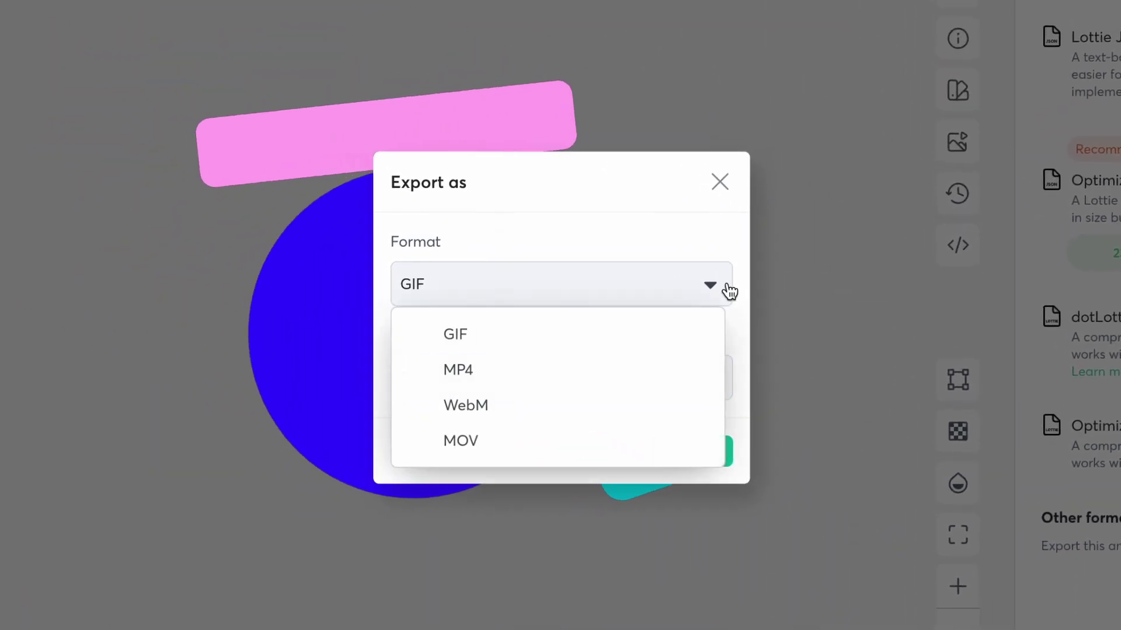
{"action": "left_click", "coordinate": [682, 439]}
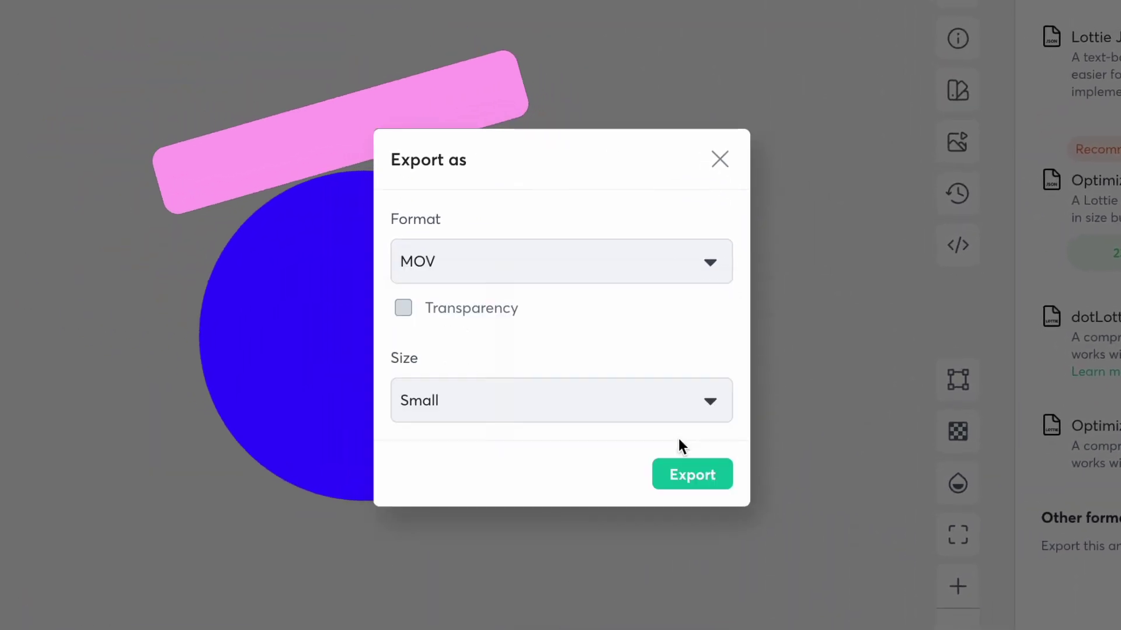
{"action": "left_click", "coordinate": [409, 311]}
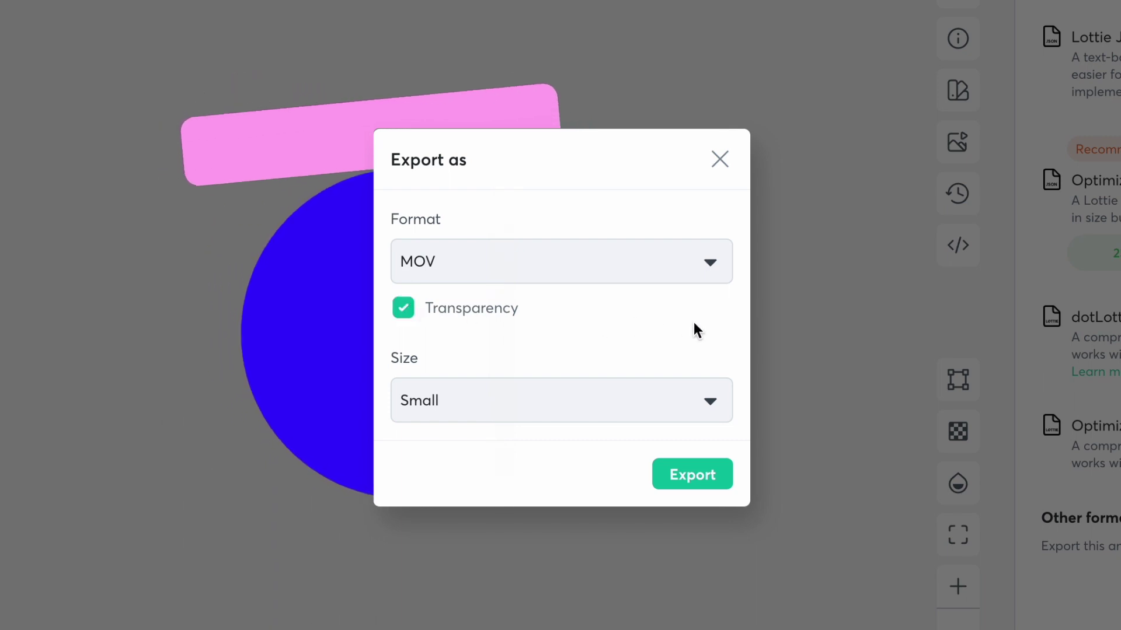
{"action": "left_click", "coordinate": [712, 397]}
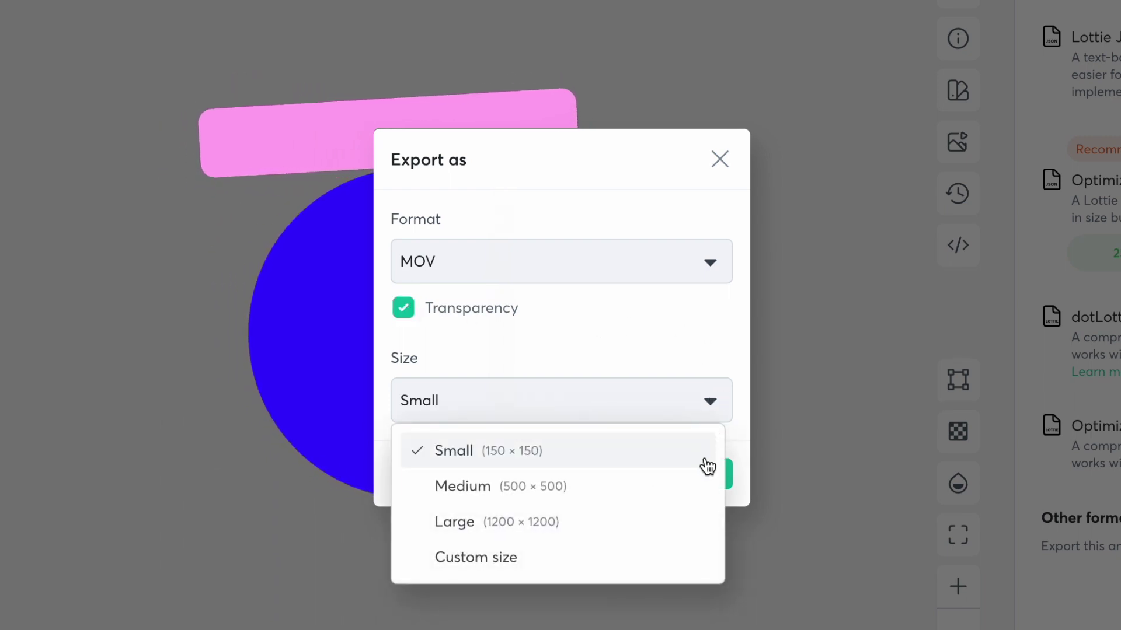
{"action": "left_click", "coordinate": [703, 488]}
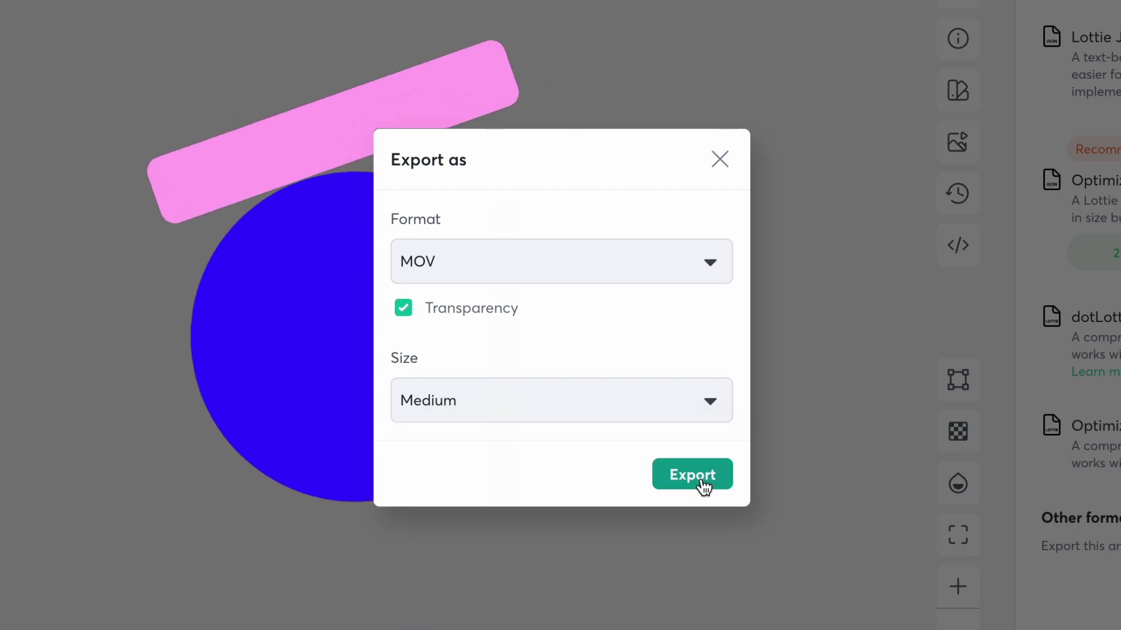
{"action": "left_click", "coordinate": [712, 485]}
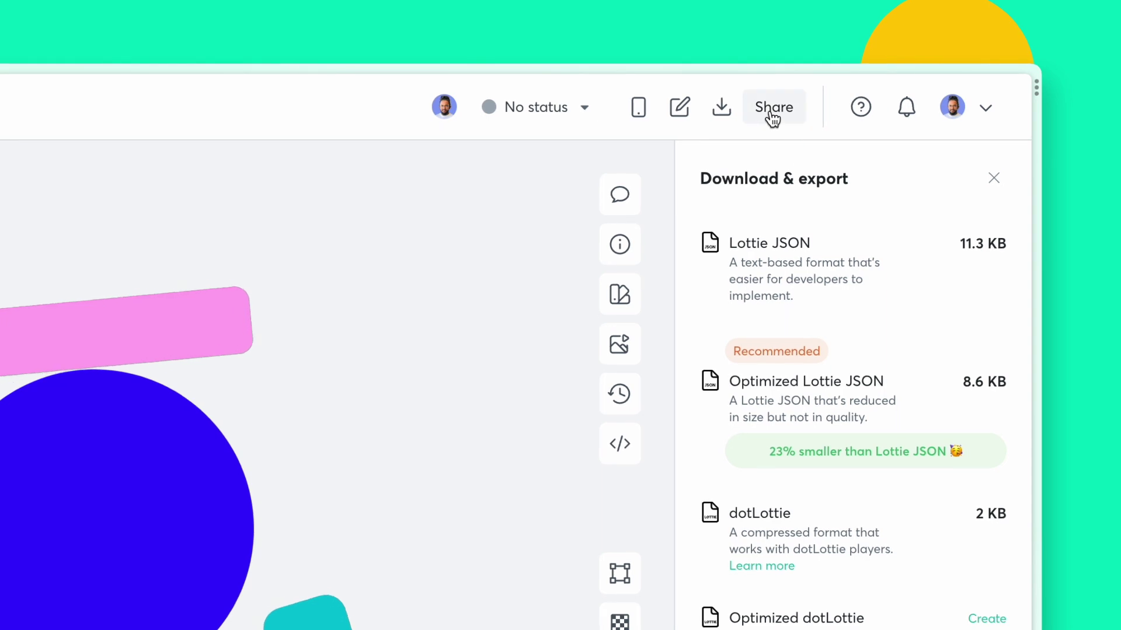
Step: Share the EQ animation by entering the colleague's e-mail and sending a Full access invite
{"action": "left_click", "coordinate": [773, 111]}
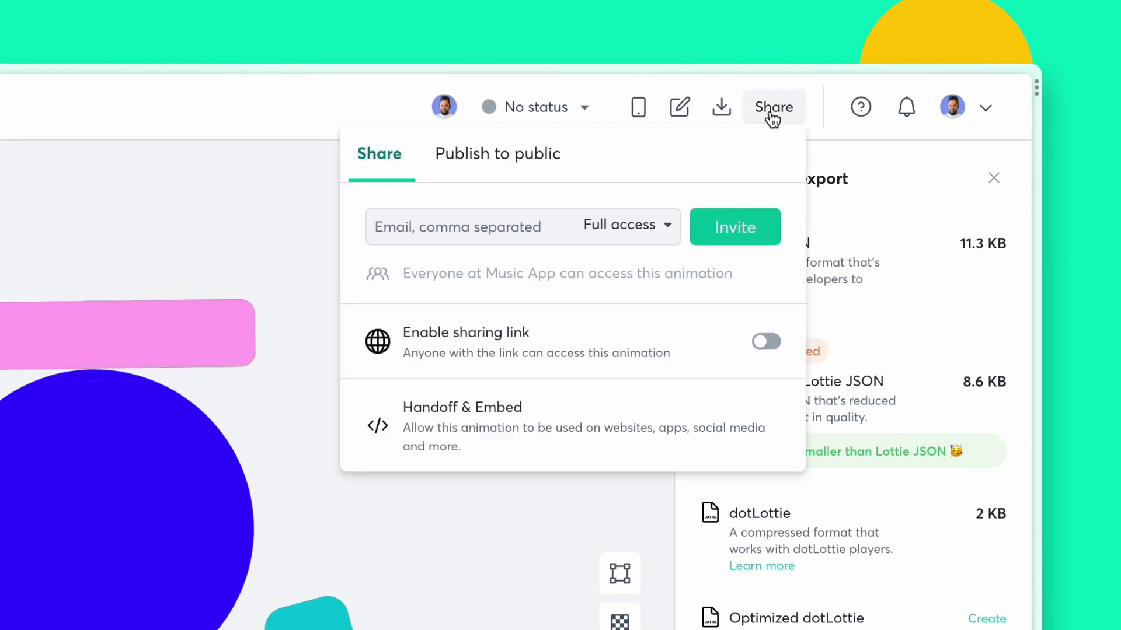
{"action": "left_click", "coordinate": [460, 226]}
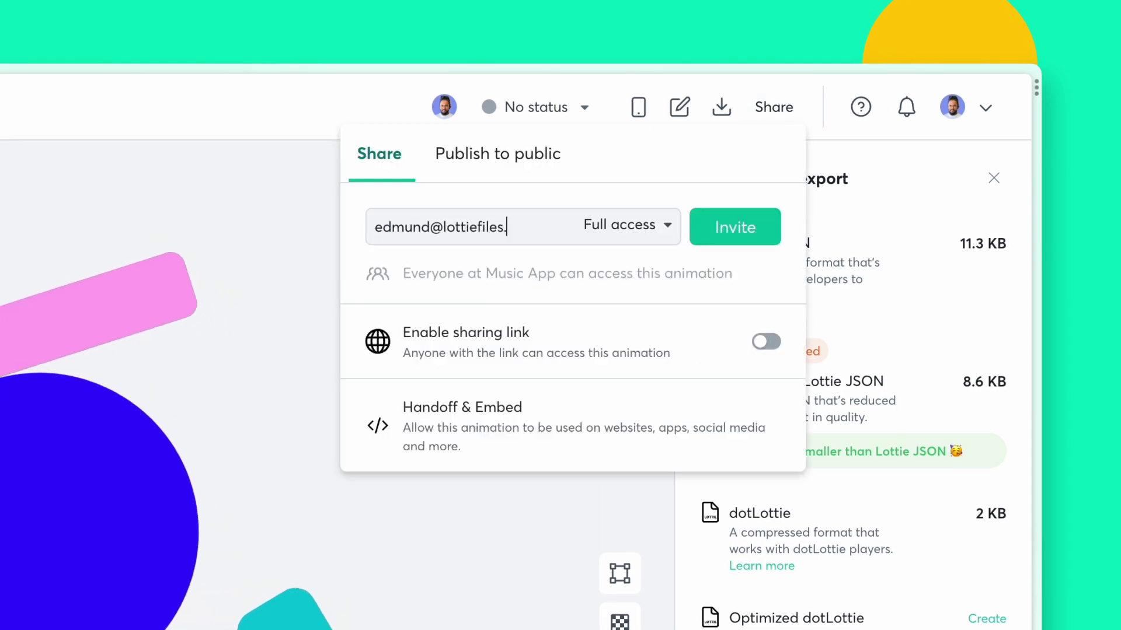
{"action": "key", "text": "Return"}
{"action": "left_click", "coordinate": [735, 233]}
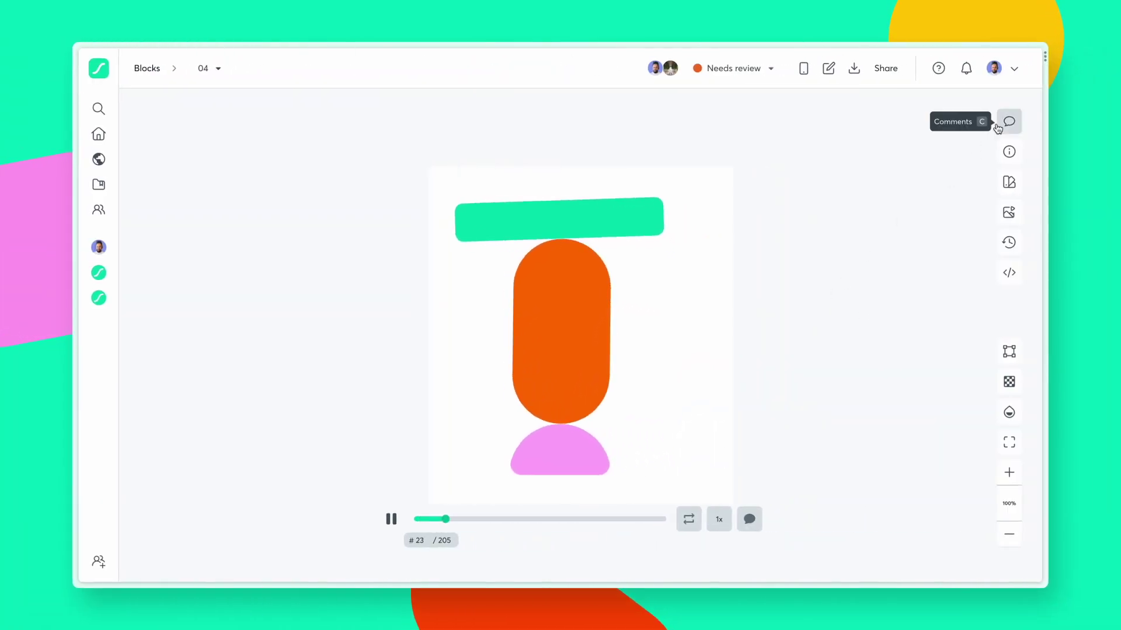
Step: Reply with a thank-you to the reviewer's comment on the 04 animation
{"action": "left_click", "coordinate": [1005, 117]}
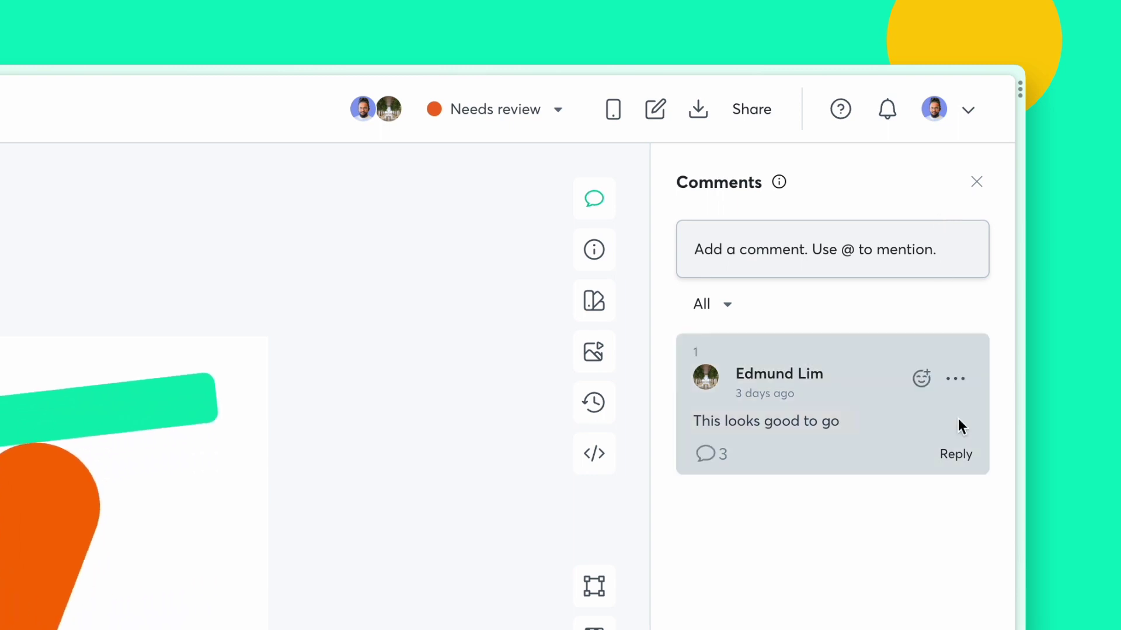
{"action": "left_click", "coordinate": [946, 452]}
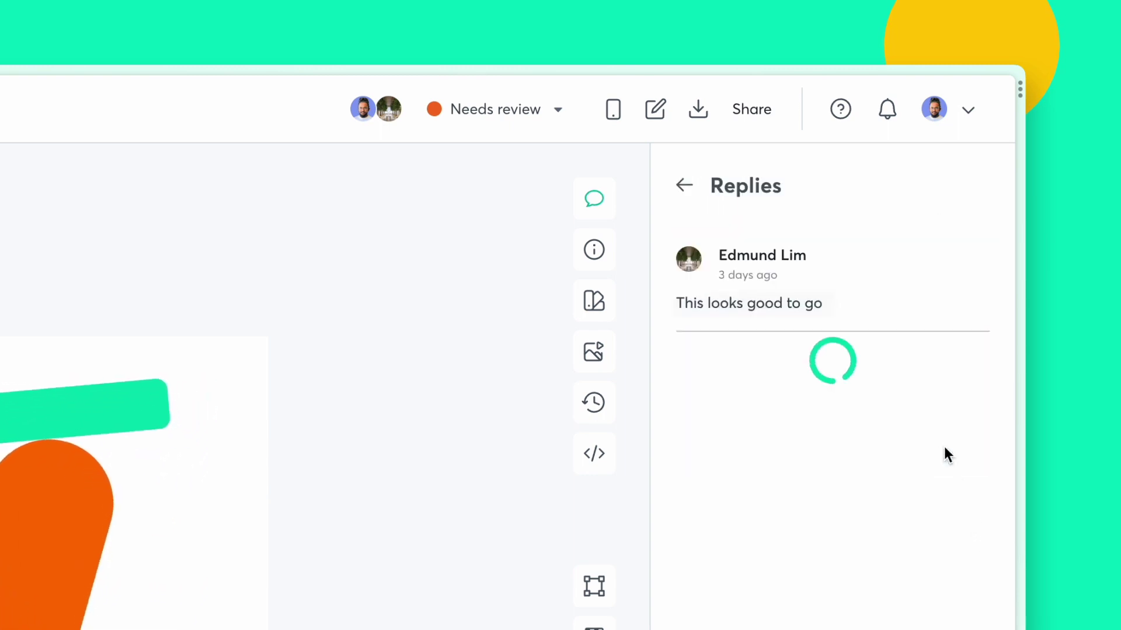
{"action": "left_click", "coordinate": [893, 489]}
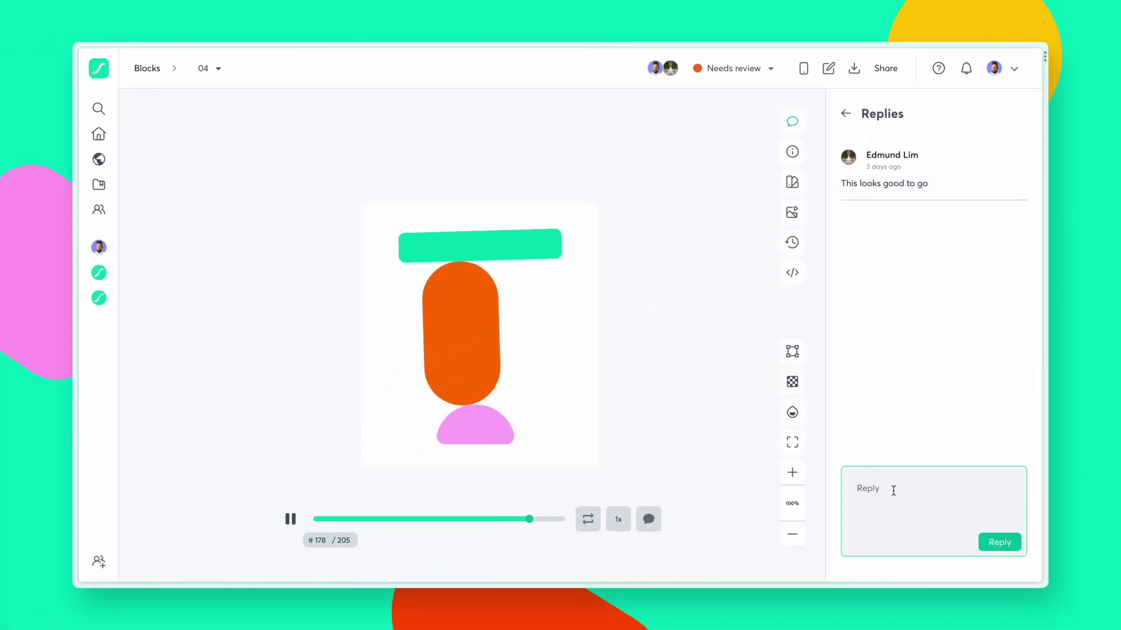
{"action": "type", "text": "Thanks Edmun"}
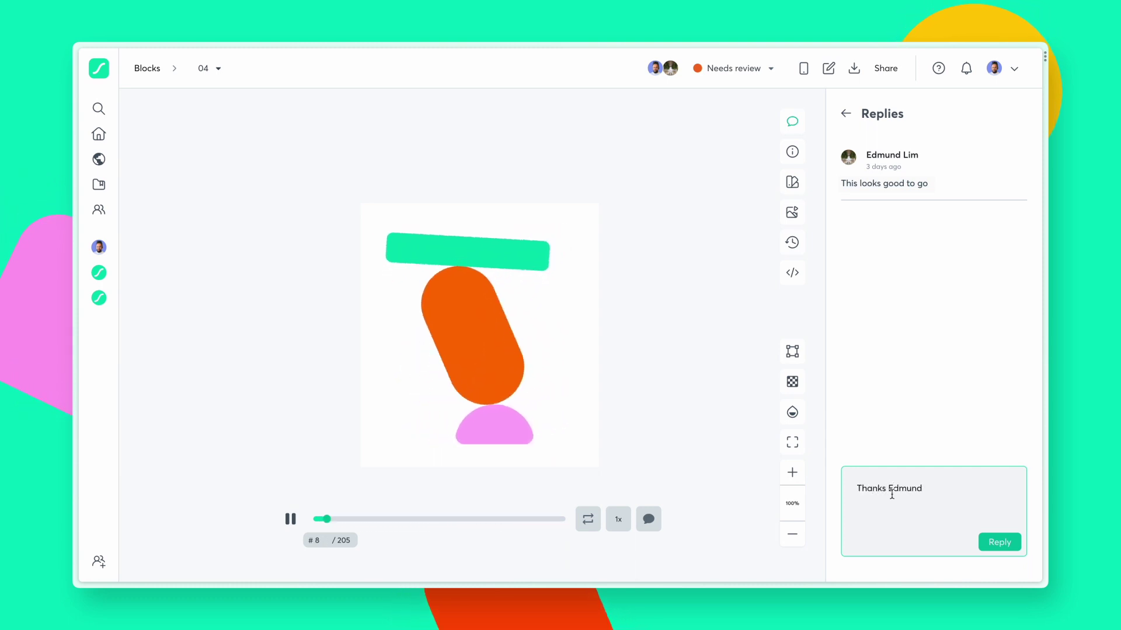
{"action": "type", "text": "d"}
{"action": "left_click", "coordinate": [999, 542]}
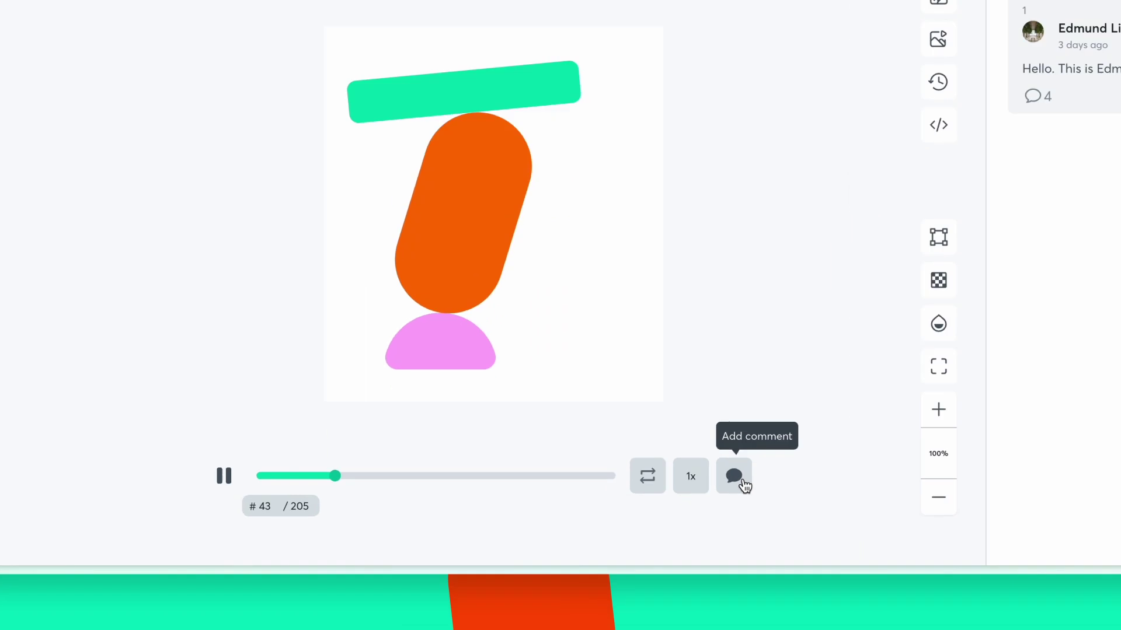
Step: Pin 'Added ease here as well' on the green bar at frame 141 and mark the animation Approved
{"action": "left_click", "coordinate": [744, 485]}
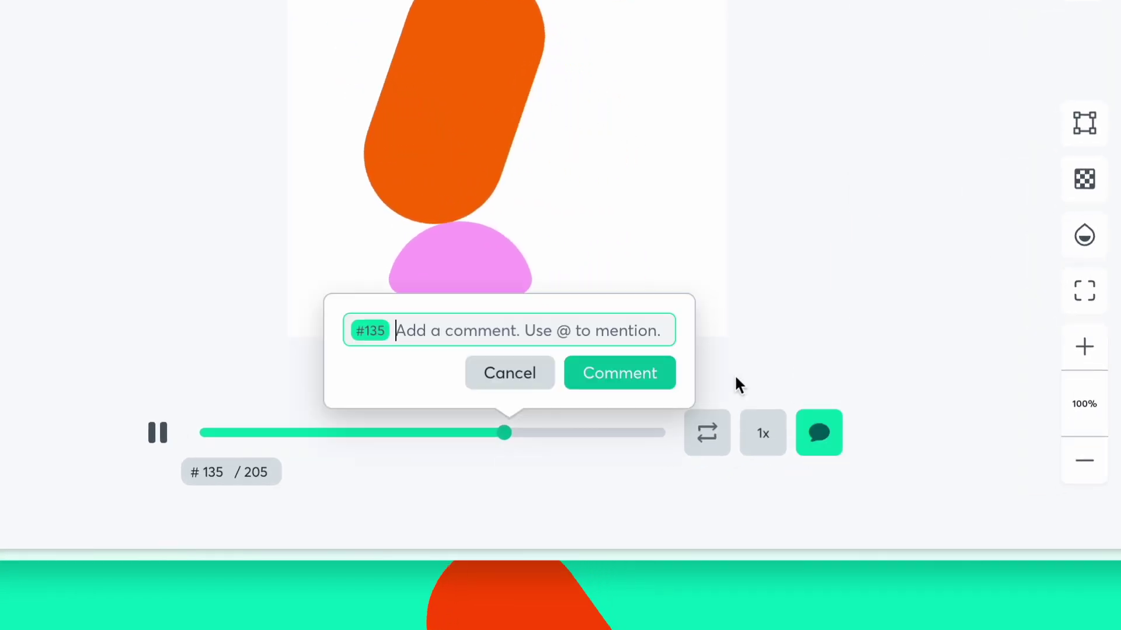
{"action": "left_click", "coordinate": [263, 433]}
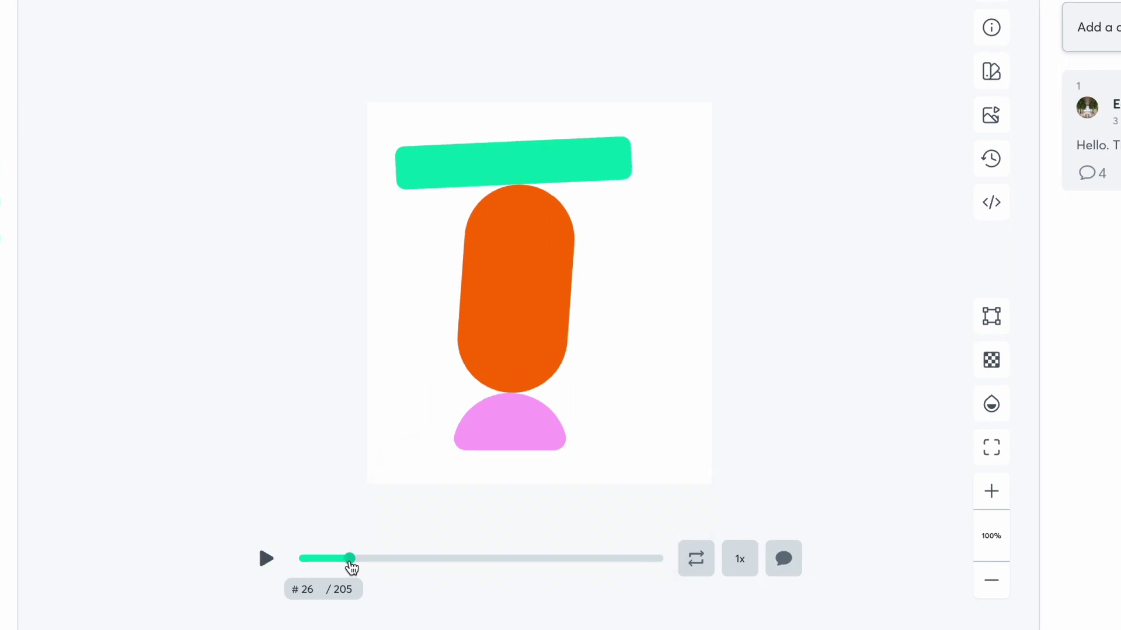
{"action": "left_click_drag", "start_coordinate": [351, 566], "coordinate": [552, 572]}
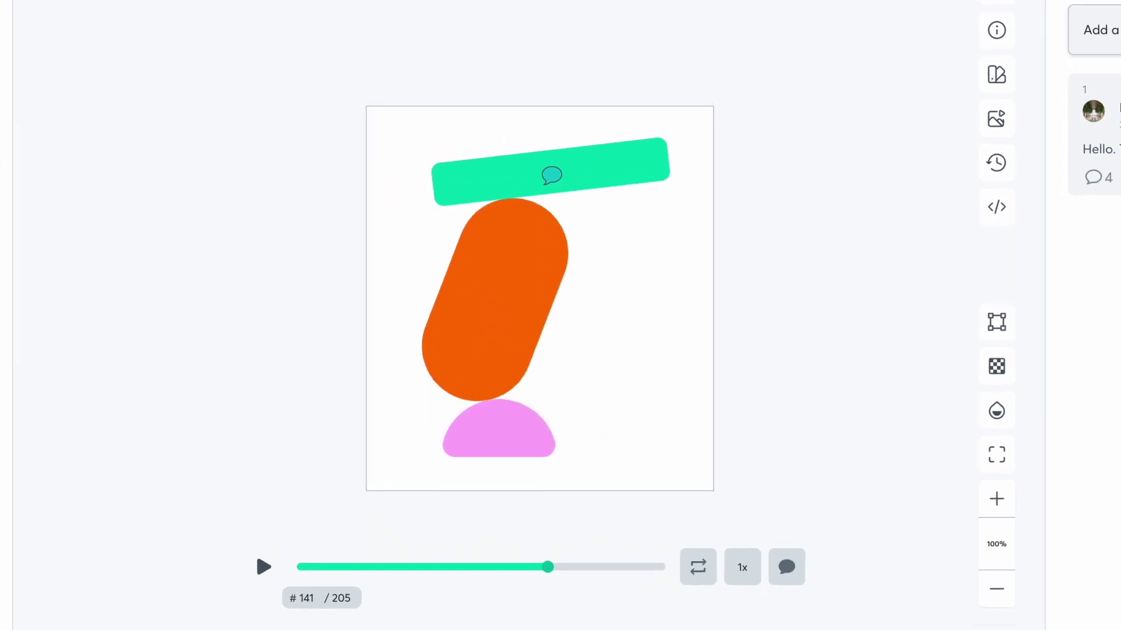
{"action": "left_click", "coordinate": [542, 178]}
{"action": "type", "text": "Added ease here as well"}
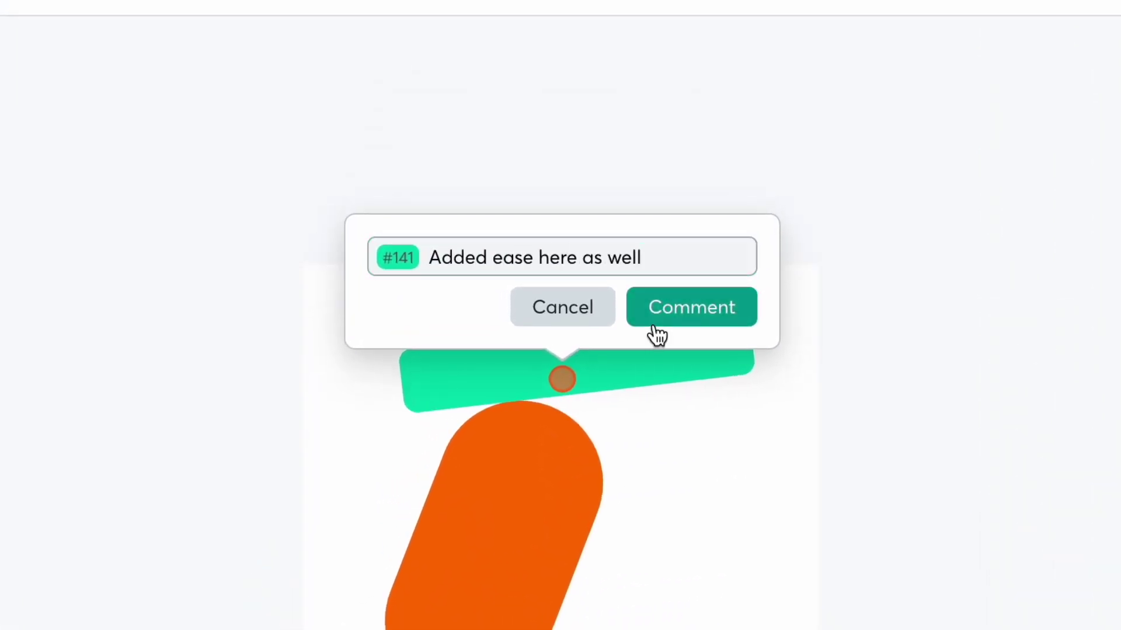
{"action": "left_click", "coordinate": [654, 321]}
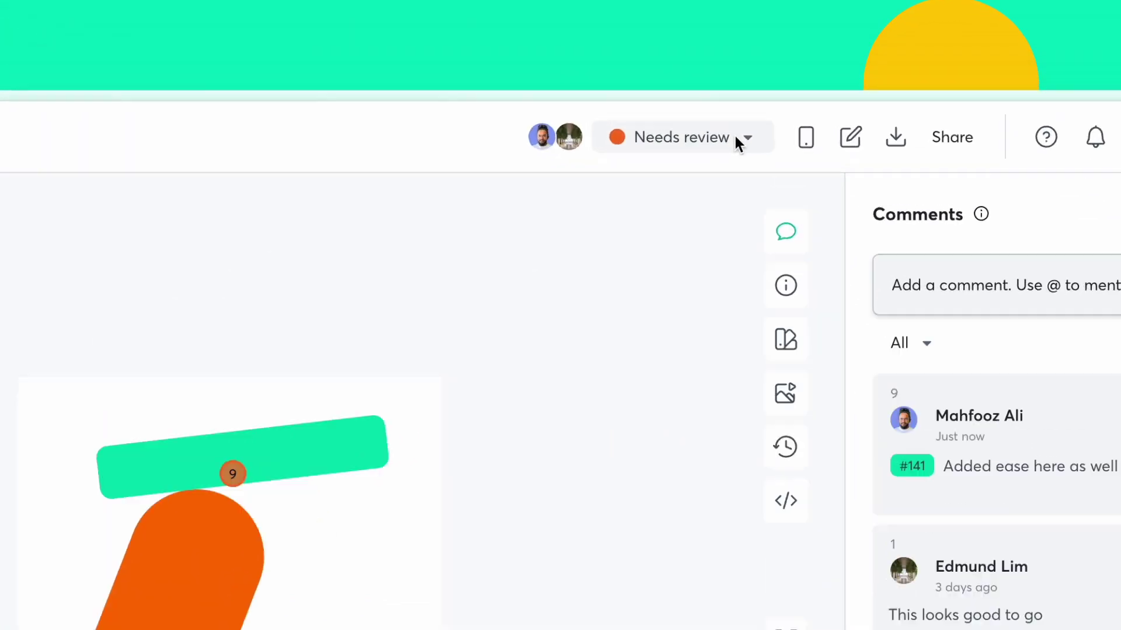
{"action": "left_click", "coordinate": [763, 69]}
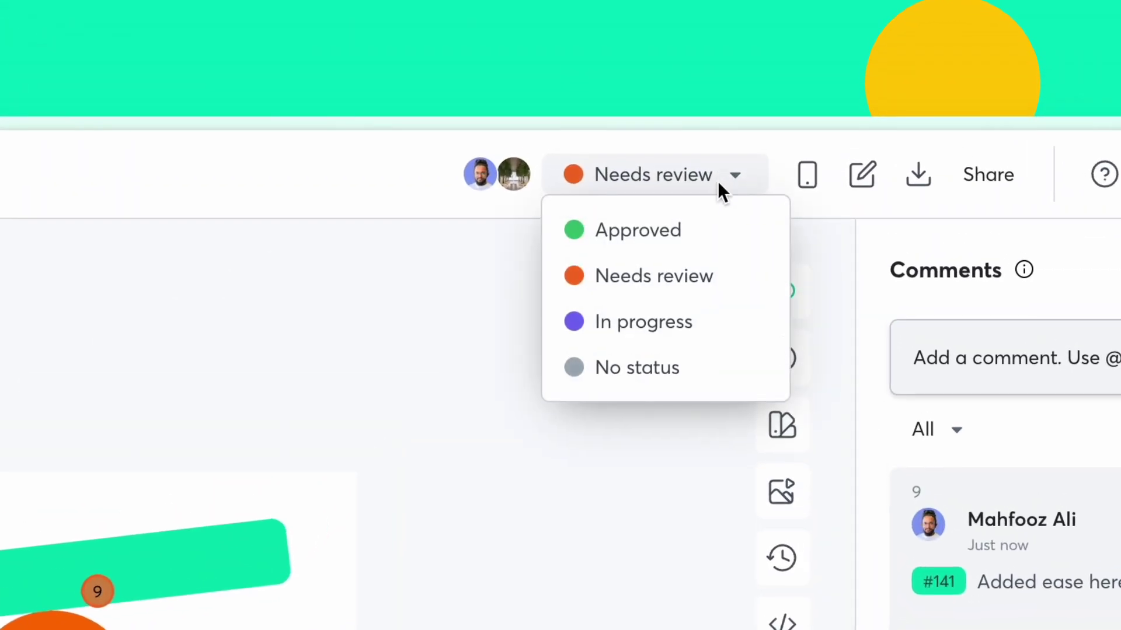
{"action": "left_click", "coordinate": [712, 242]}
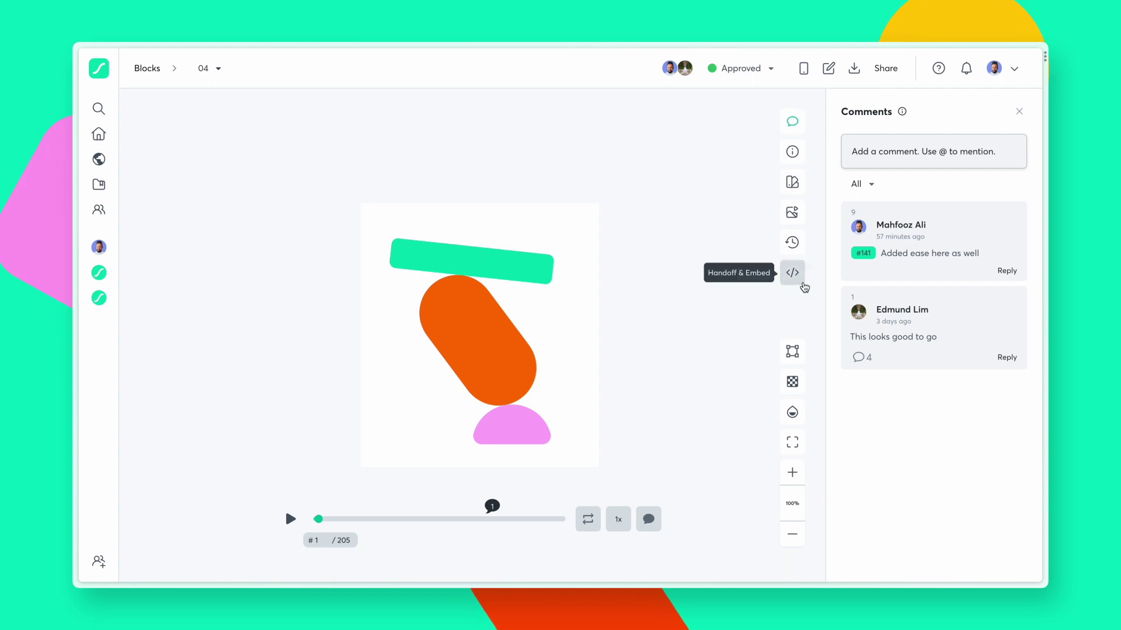
Step: Copy the oEmbed URL from Handoff & Embed, then view all Lottie integrations and plugins
{"action": "left_click", "coordinate": [804, 286]}
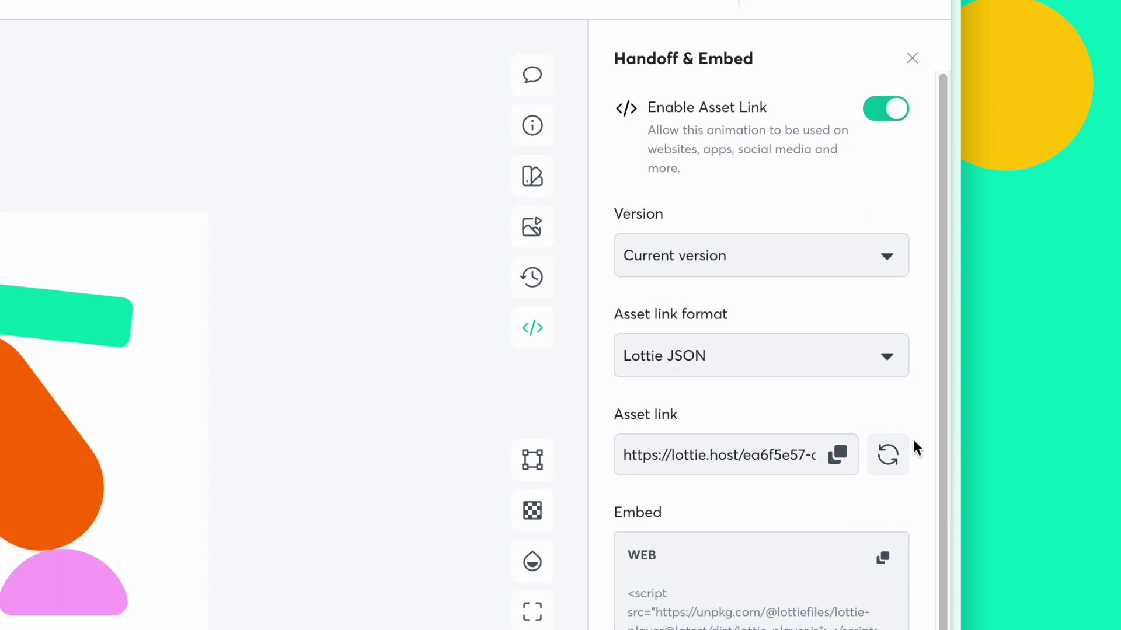
{"action": "scroll", "coordinate": [913, 439], "scroll_direction": "down", "scroll_amount": 5}
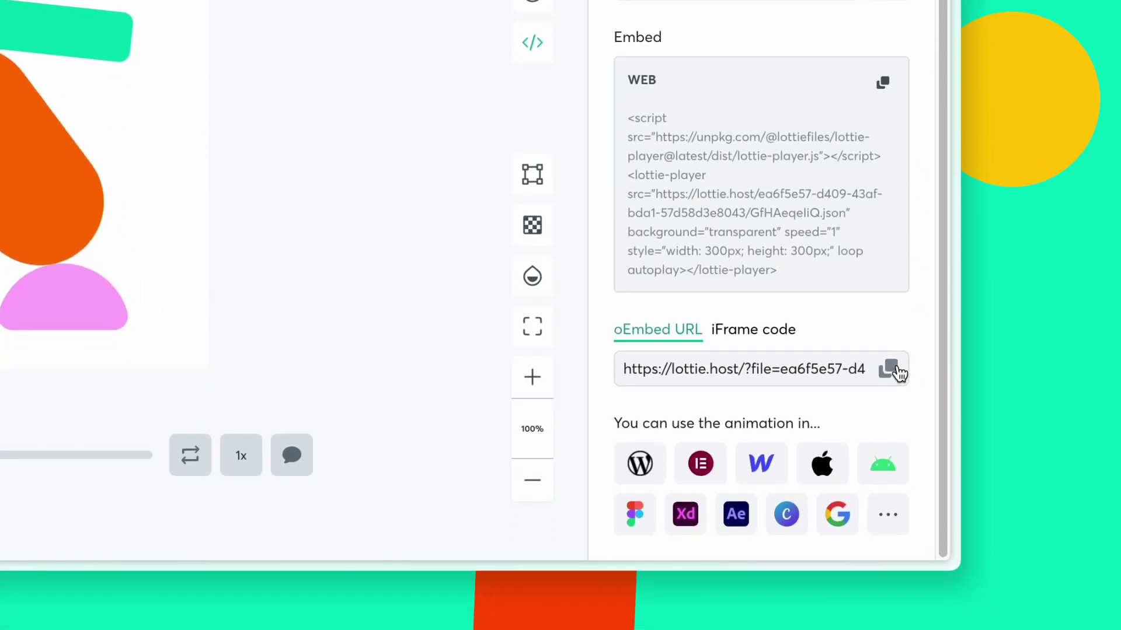
{"action": "left_click", "coordinate": [890, 369]}
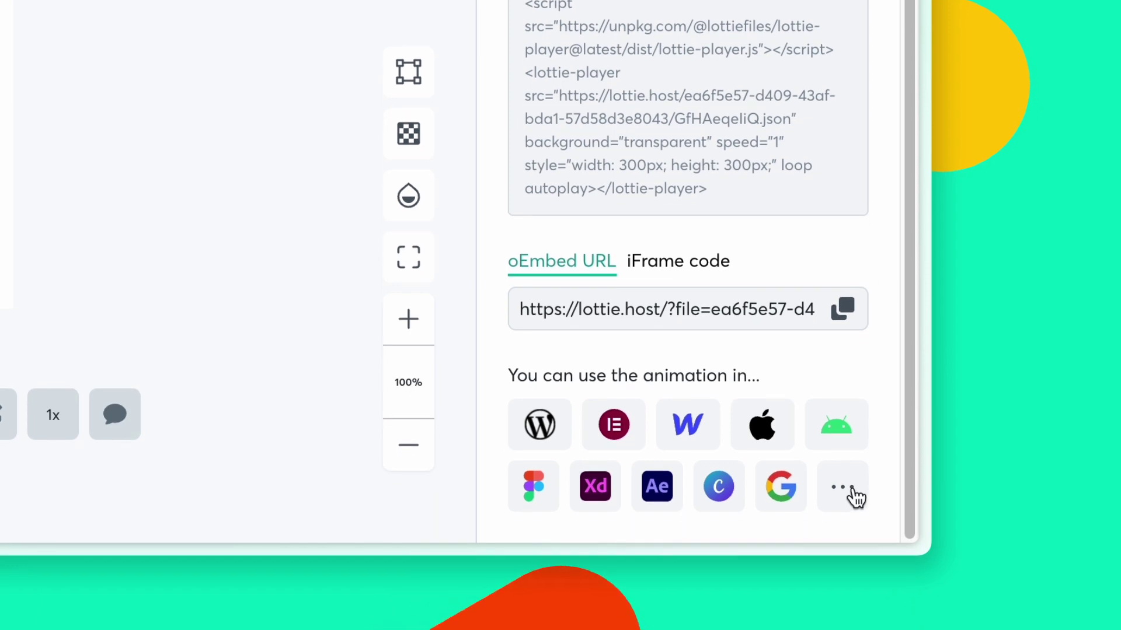
{"action": "left_click", "coordinate": [842, 487]}
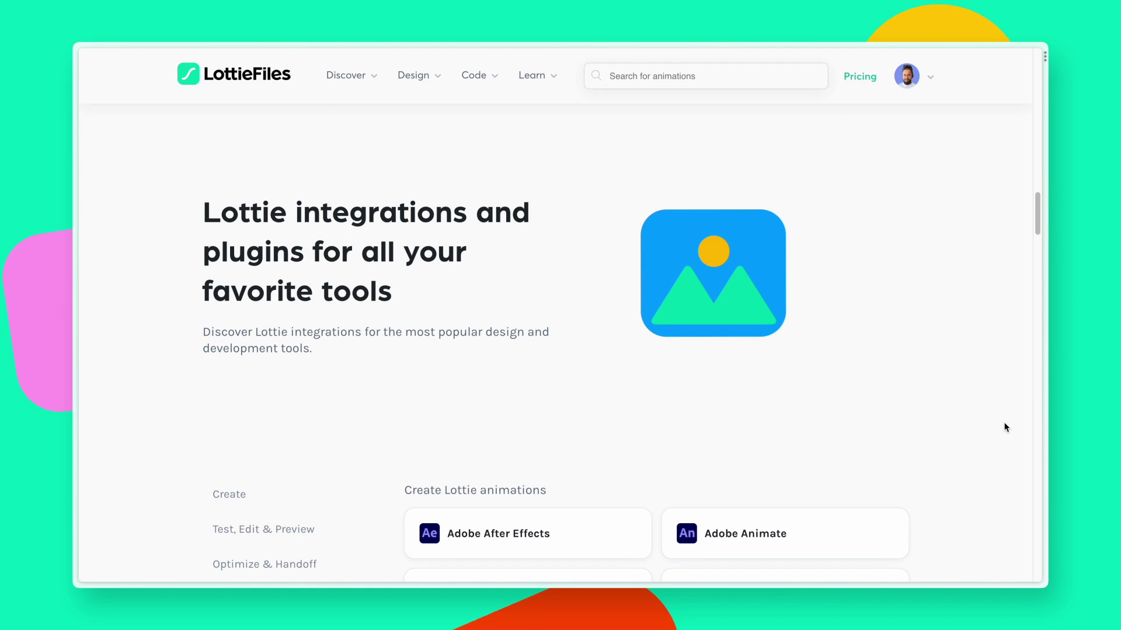
Step: Browse the Developer tools category and the Lottie Libraries integration cards
{"action": "scroll", "coordinate": [1005, 428], "scroll_direction": "down", "scroll_amount": 5}
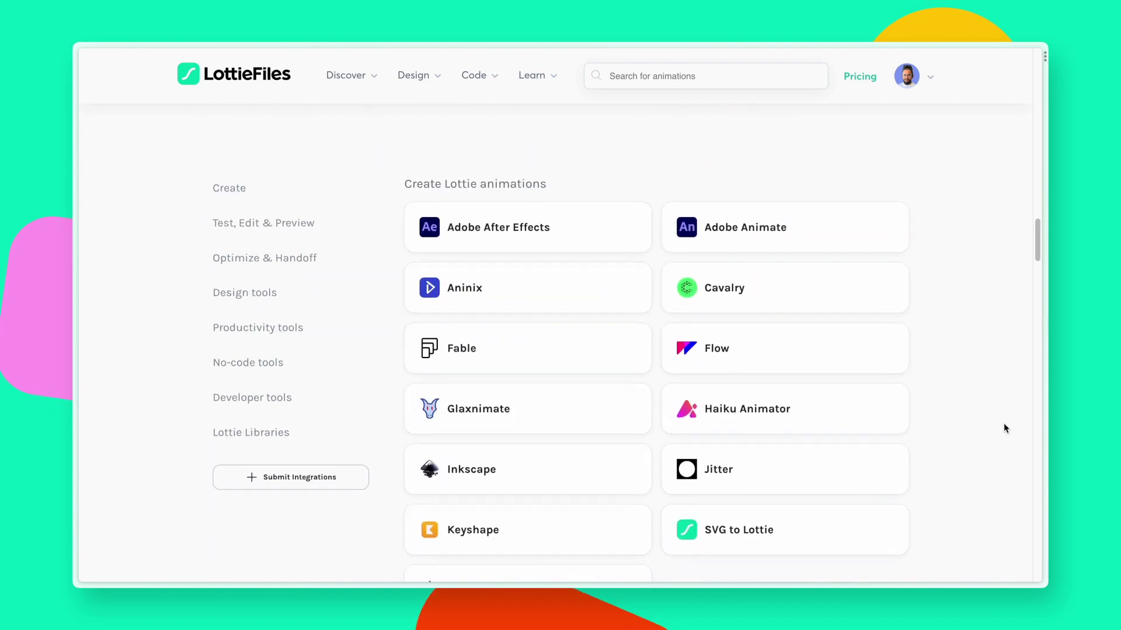
{"action": "left_click", "coordinate": [308, 409]}
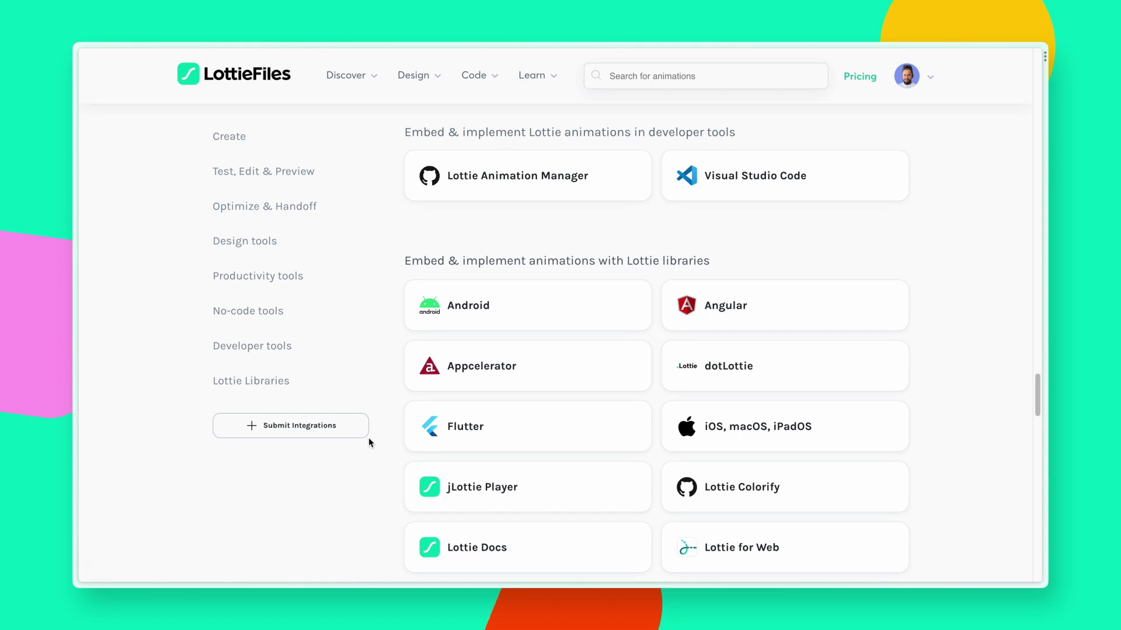
{"action": "scroll", "coordinate": [369, 439], "scroll_direction": "down", "scroll_amount": 3}
{"action": "scroll", "coordinate": [369, 437], "scroll_direction": "down", "scroll_amount": 3}
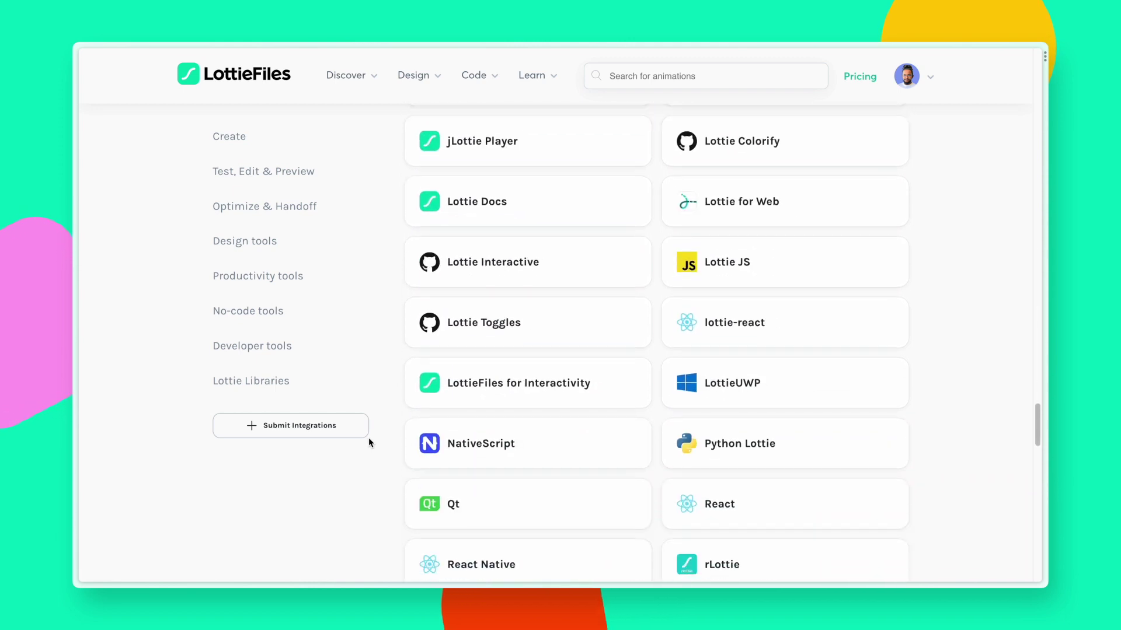
{"action": "scroll", "coordinate": [369, 438], "scroll_direction": "down", "scroll_amount": 4}
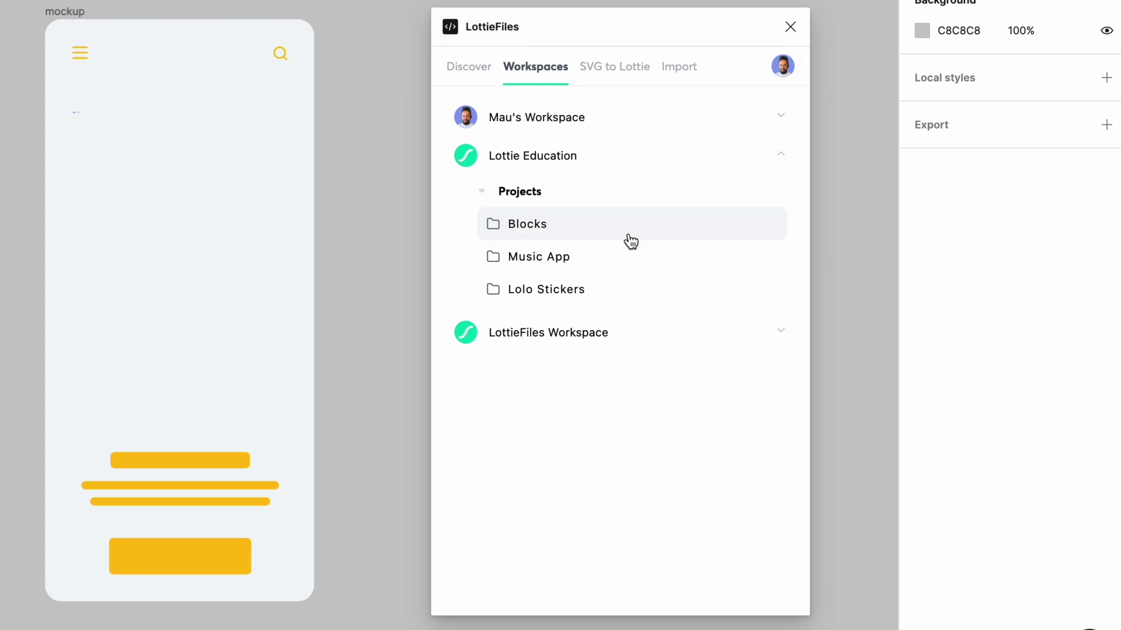
Step: Insert animation 06 from the Blocks project into the Figma design as a GIF
{"action": "left_click", "coordinate": [718, 286]}
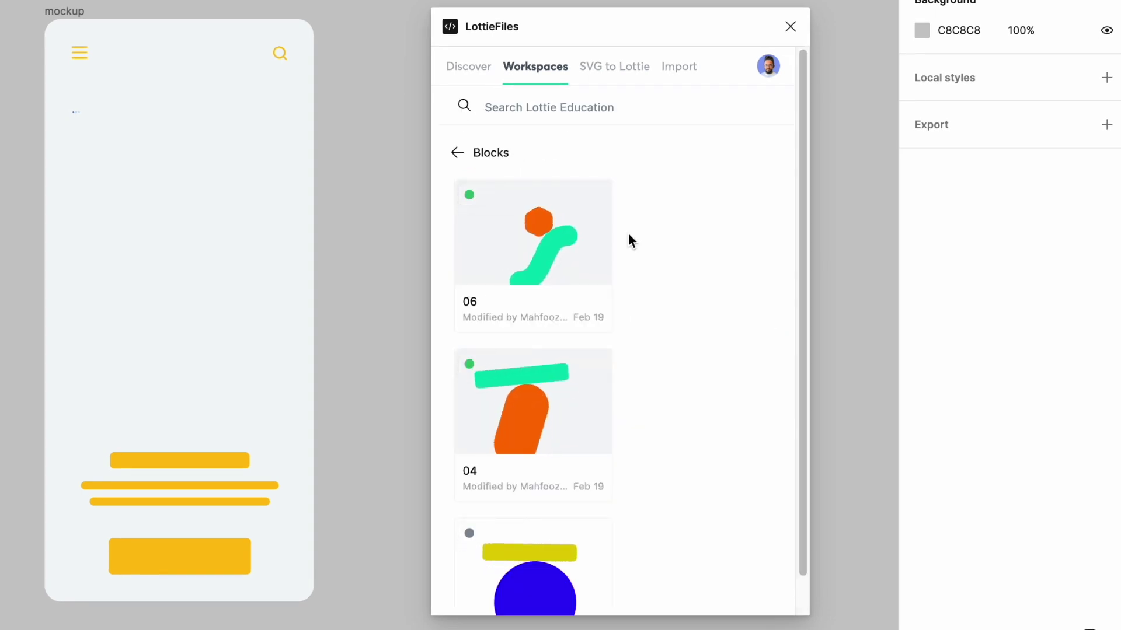
{"action": "left_click", "coordinate": [564, 258]}
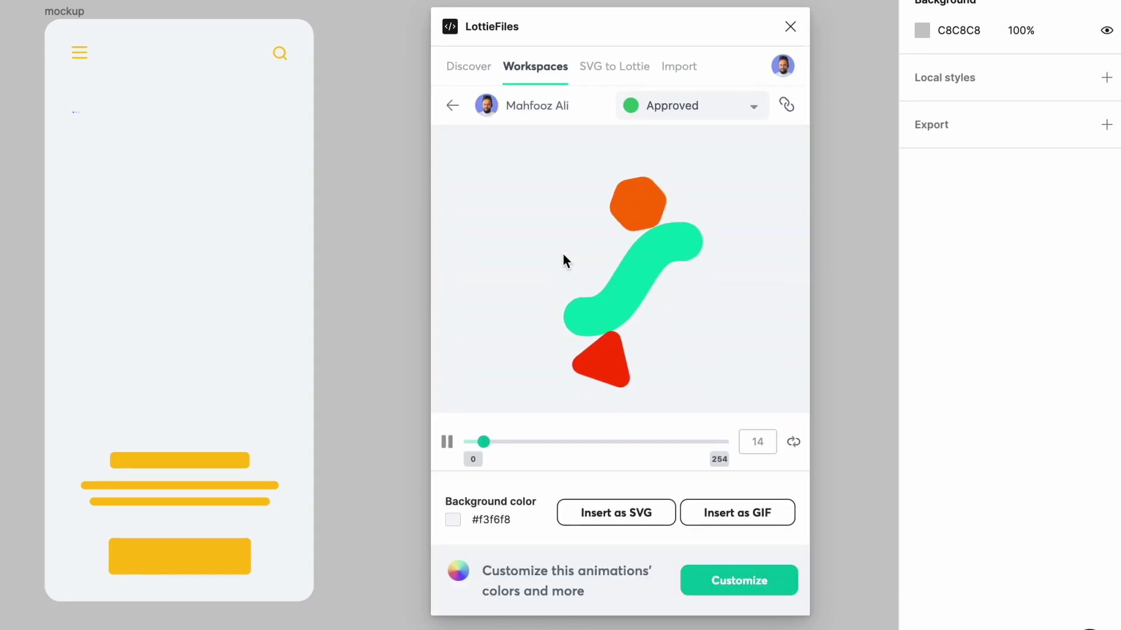
{"action": "left_click", "coordinate": [727, 513]}
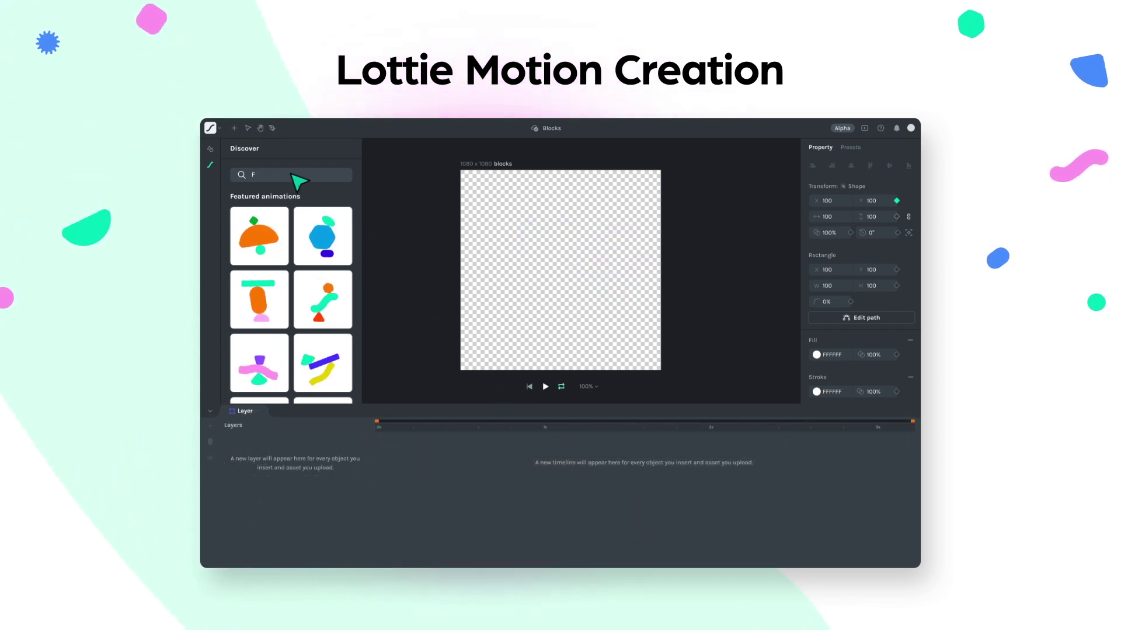
Step: Search Discover for 'Friends' and insert the first result onto the empty canvas
{"action": "type", "text": "riends"}
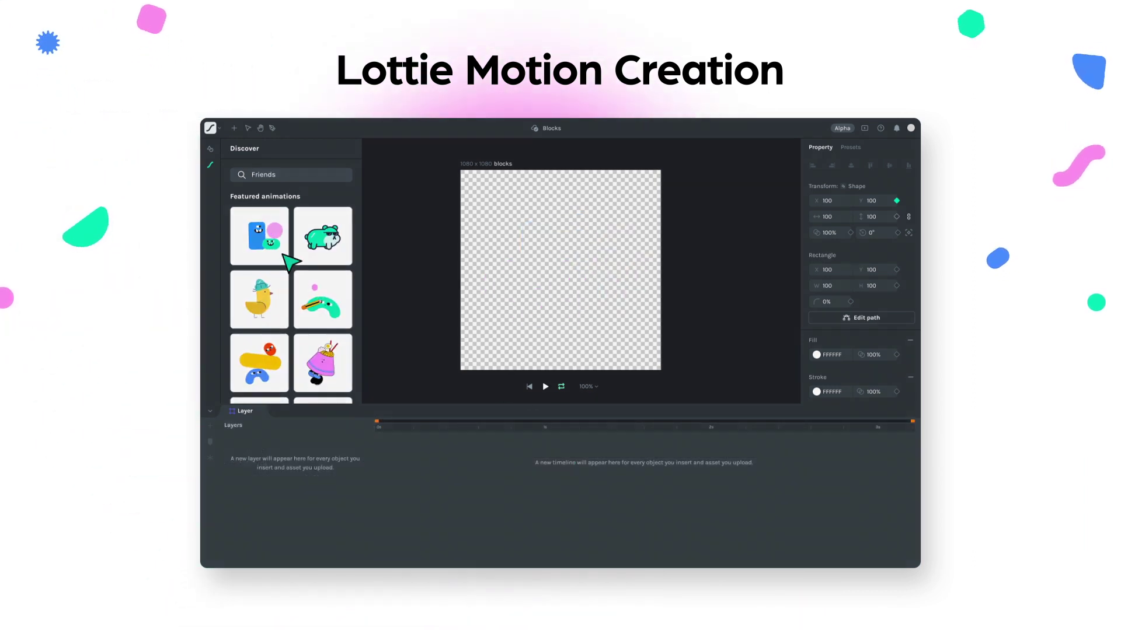
{"action": "left_click", "coordinate": [283, 255]}
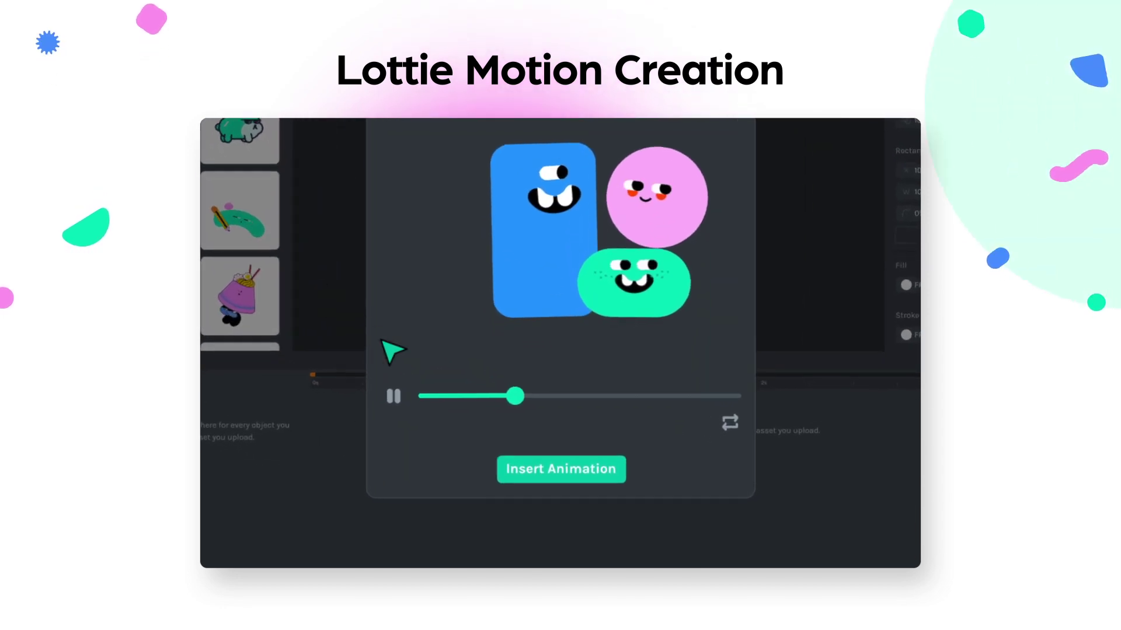
{"action": "left_click", "coordinate": [617, 482]}
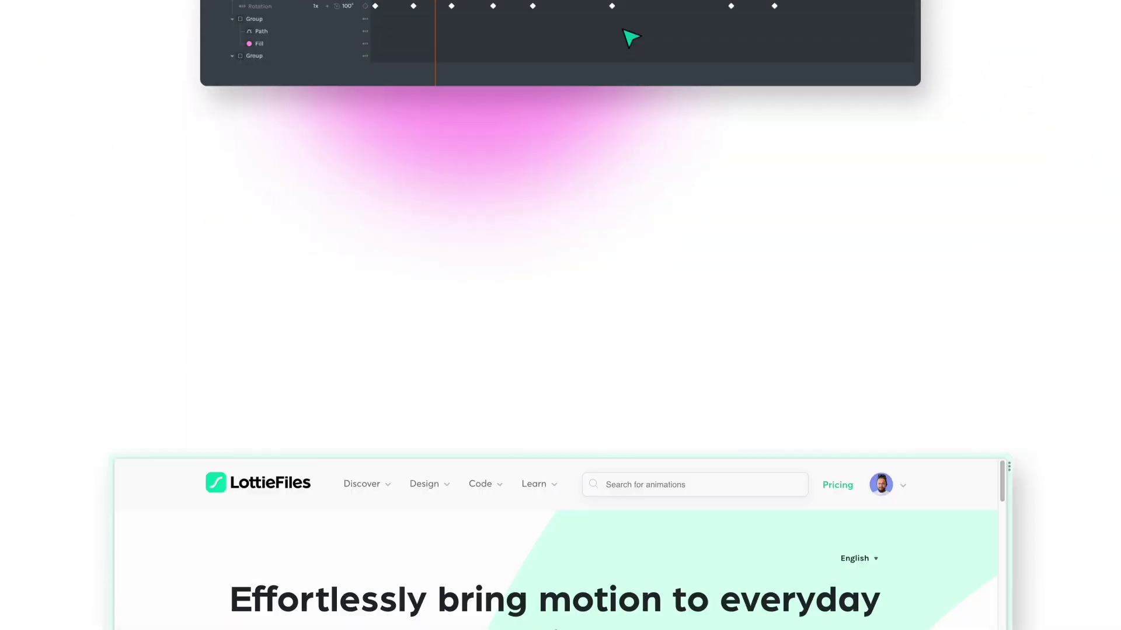